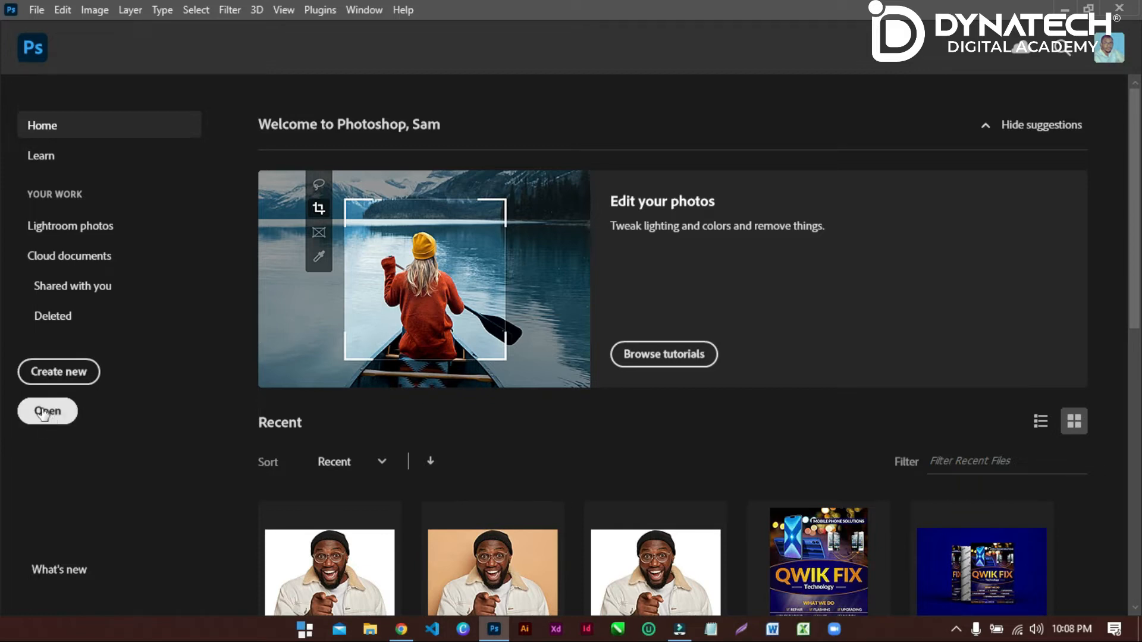
Open happy-black-man-with-toothy-smile-earring-thick-beard-pointing.jpg with the orange background from the Remove Background folder on the Desktop.
left_click(38, 8)
left_click(63, 43)
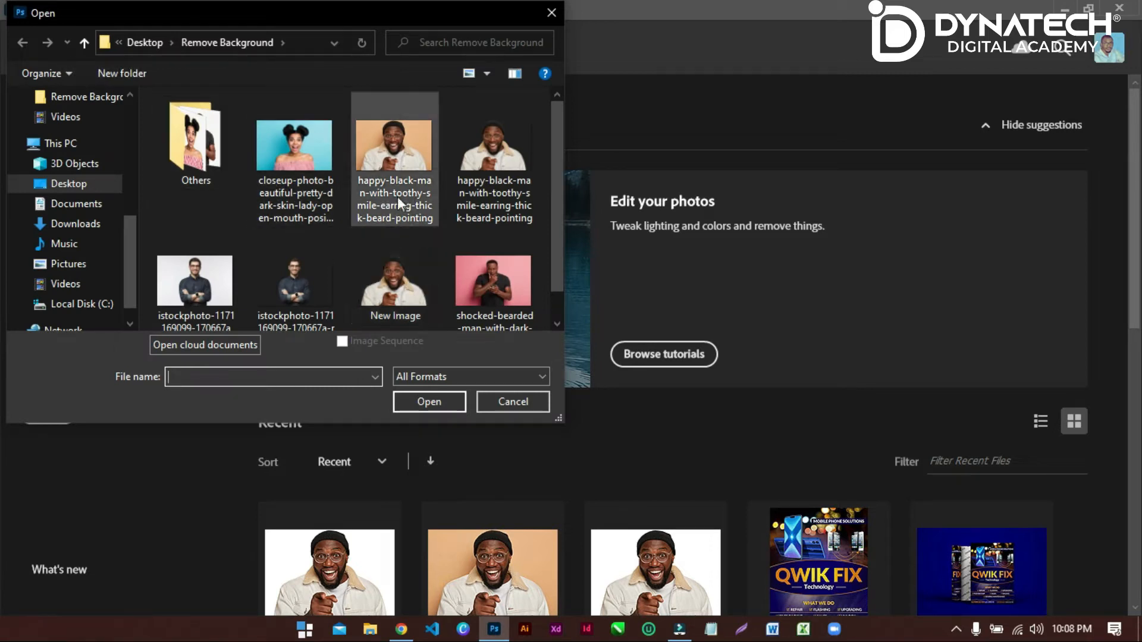
left_click(388, 145)
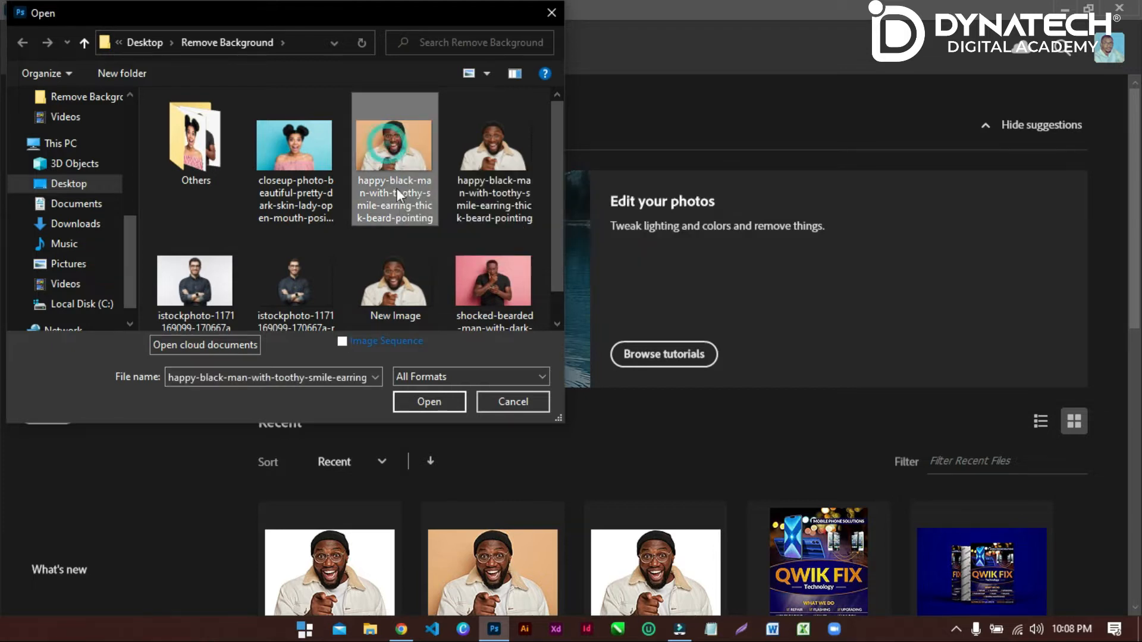
left_click(433, 404)
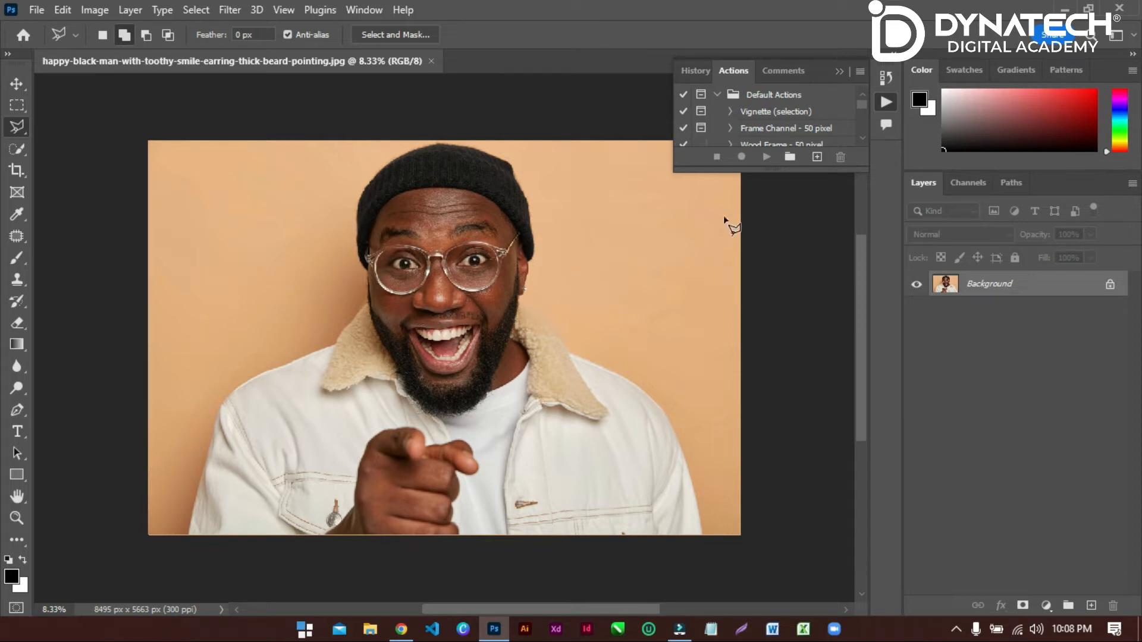
left_click(17, 84)
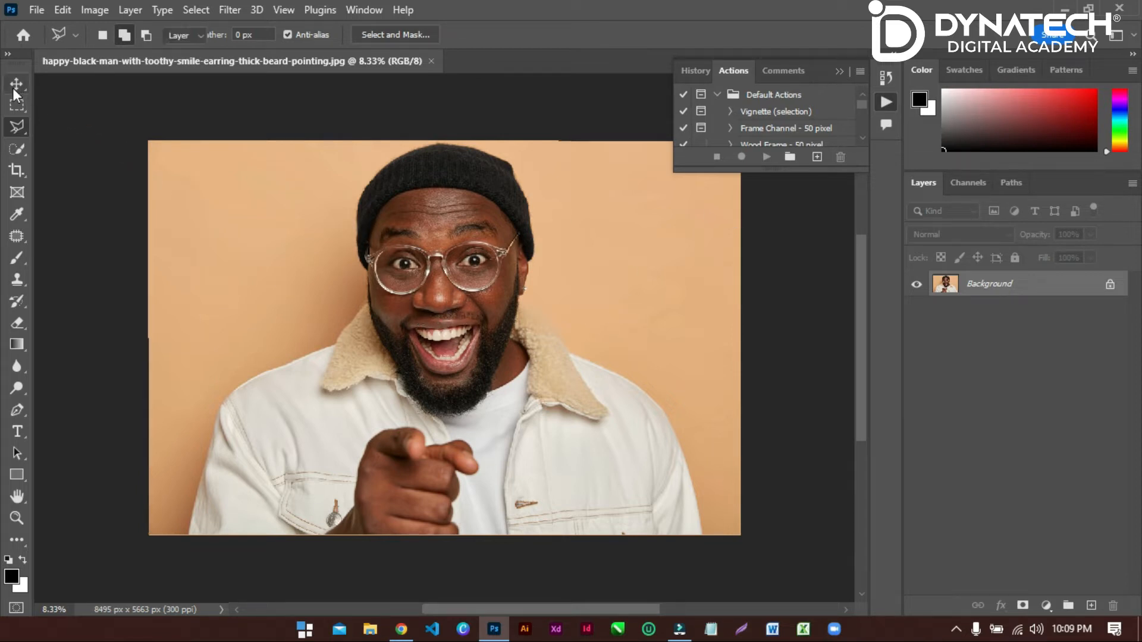
left_click_drag(307, 240, 338, 275)
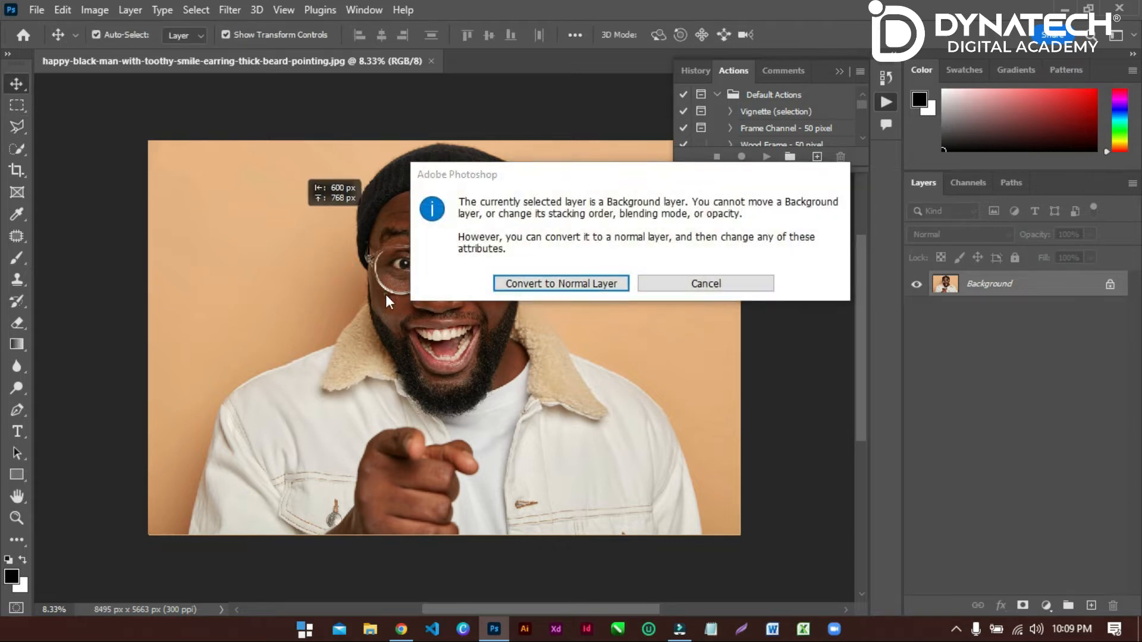
left_click(692, 285)
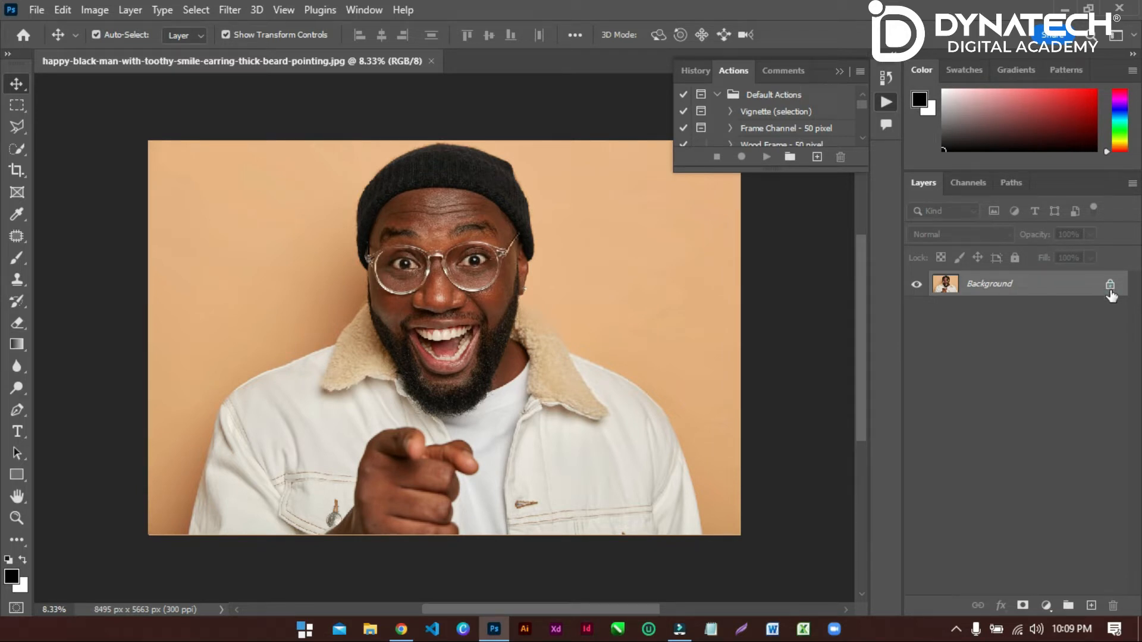
Unlock the Background layer to convert it into a normal layer.
left_click(1109, 287)
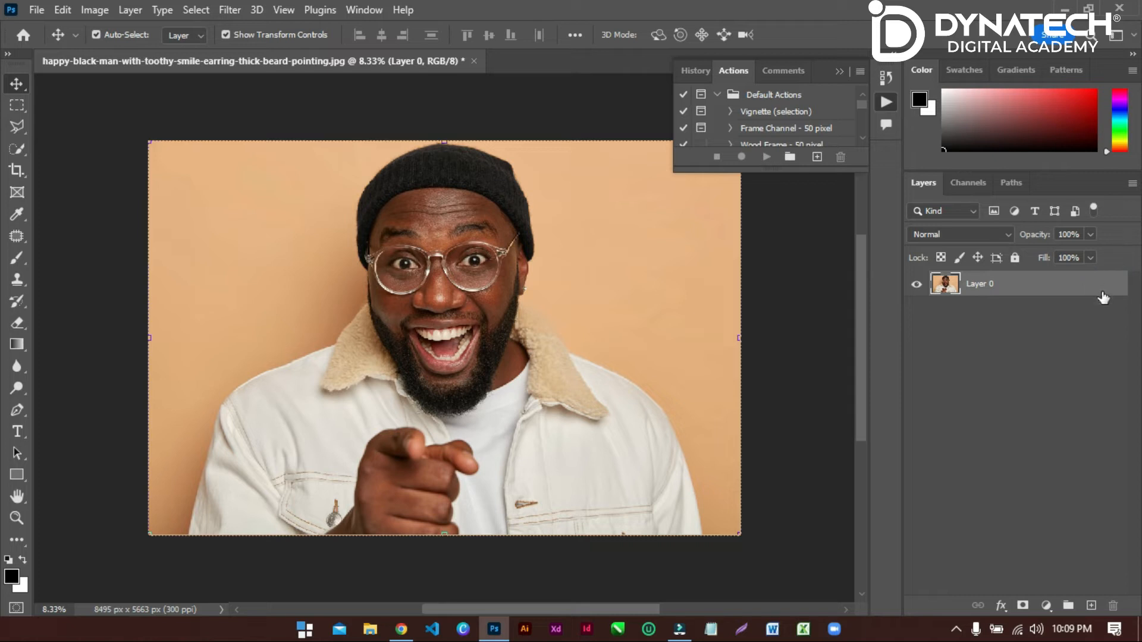
Try moving the unlocked photo layer around the canvas with the Move tool, and undo both moves.
left_click_drag(575, 331, 466, 292)
left_click_drag(444, 341, 574, 301)
key("ctrl+z")
key("ctrl+z")
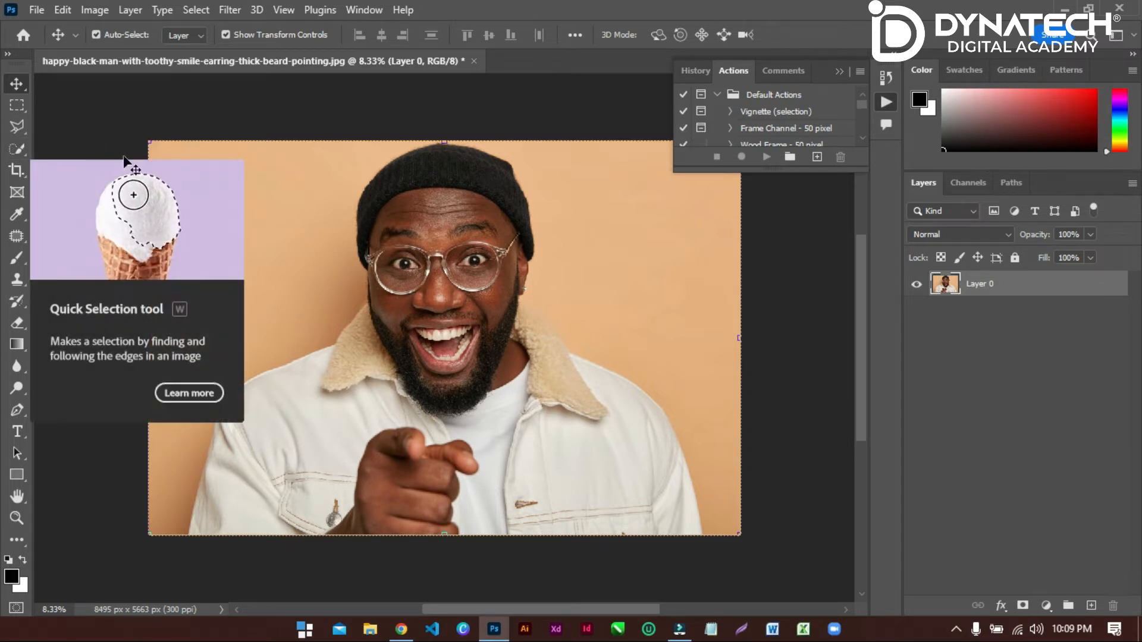
Select the orange background on both sides of the man on Layer 0 with the Quick Selection tool.
left_click(123, 137)
left_click(14, 150)
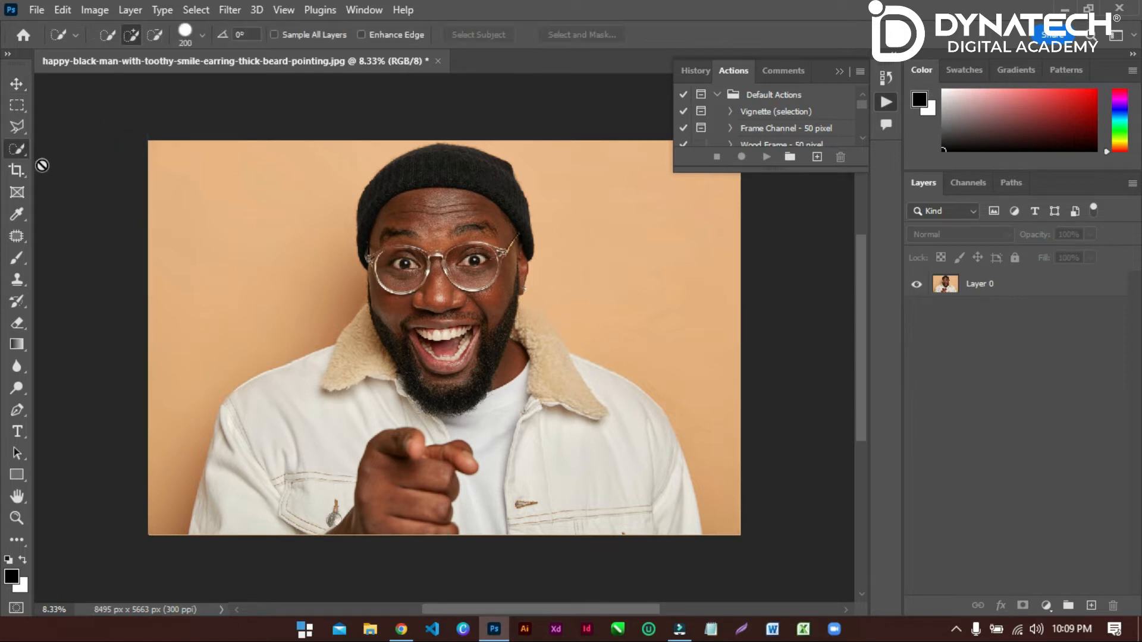
left_click(992, 285)
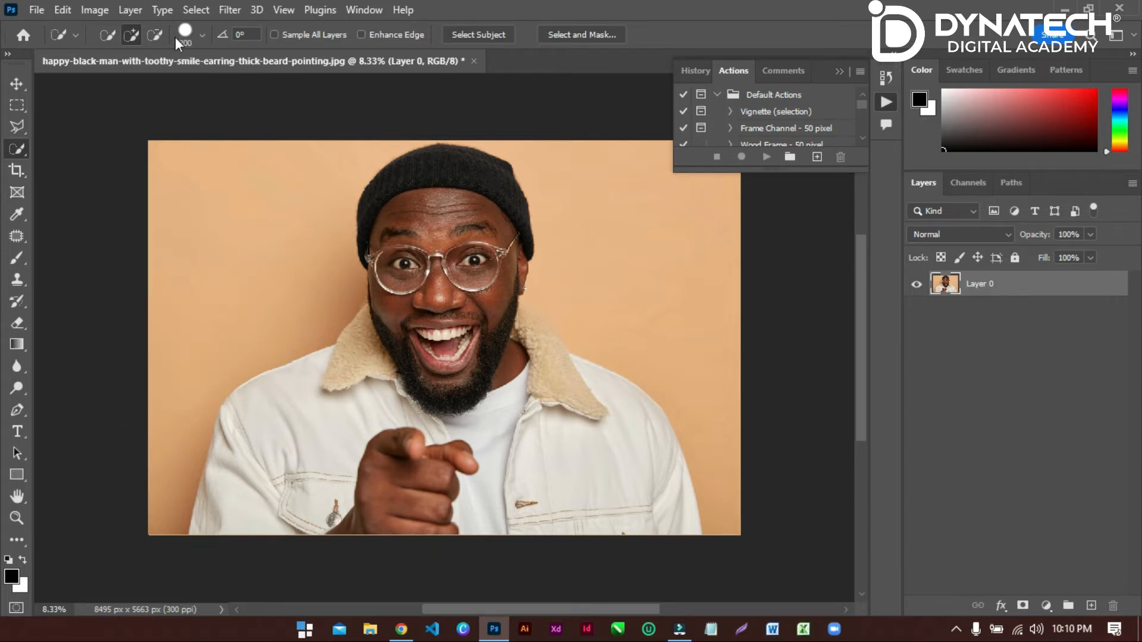
left_click(202, 36)
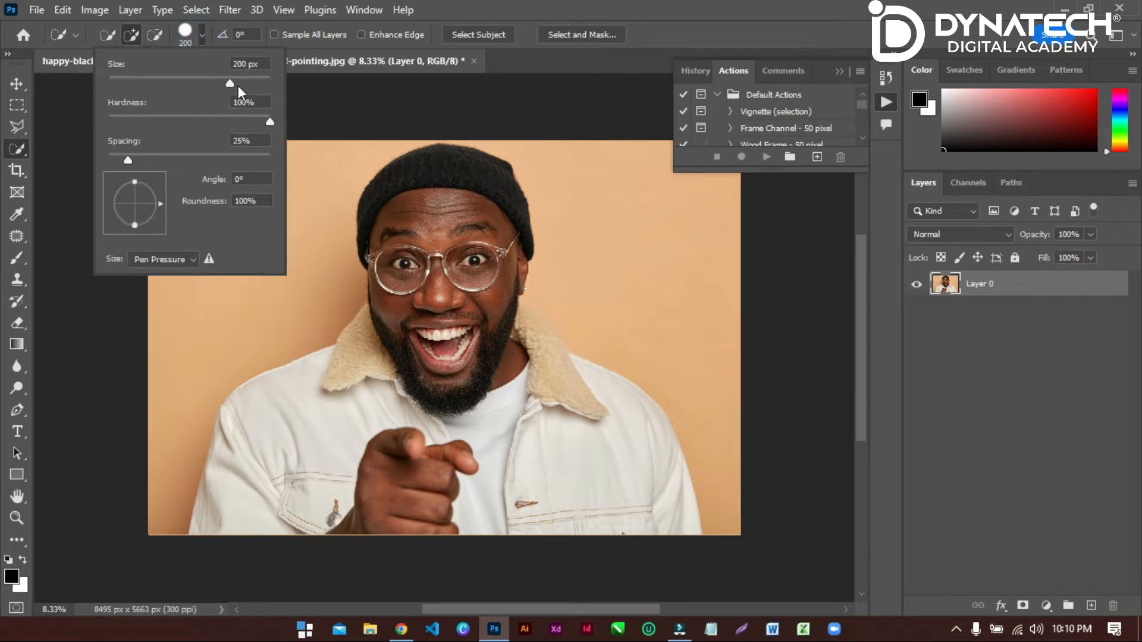
left_click(201, 37)
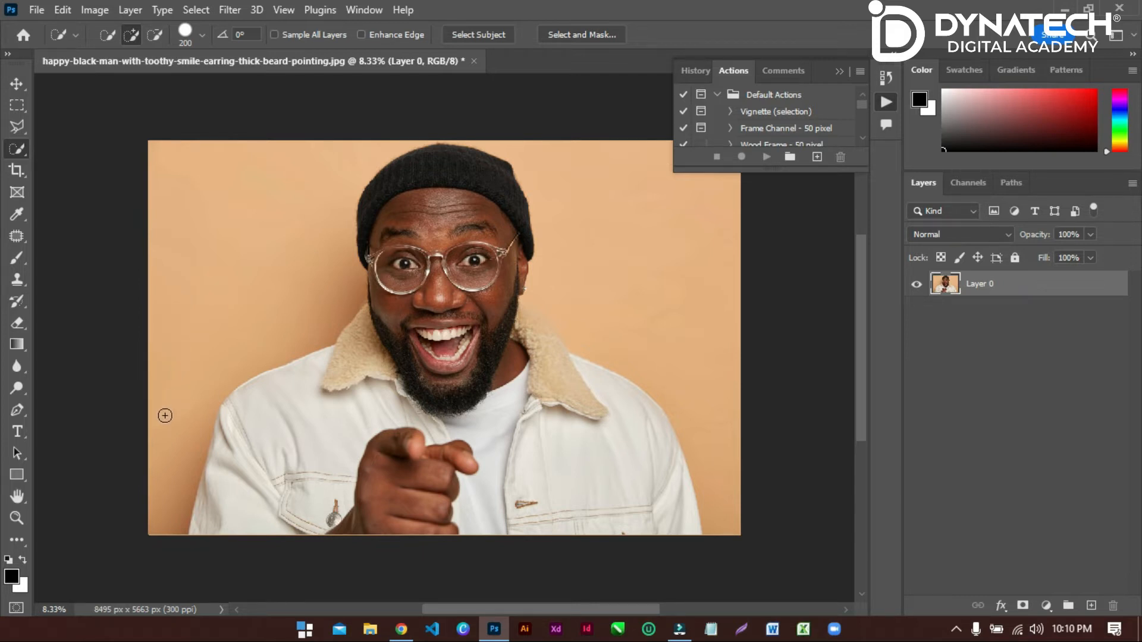
left_click_drag(167, 423, 196, 330)
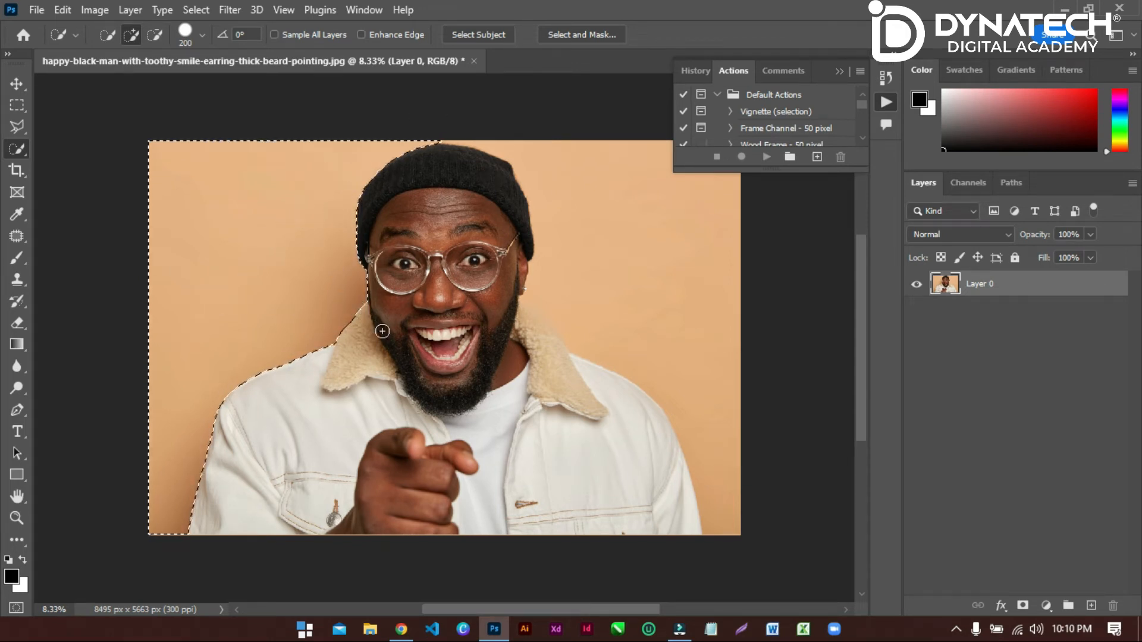
left_click_drag(718, 411, 724, 291)
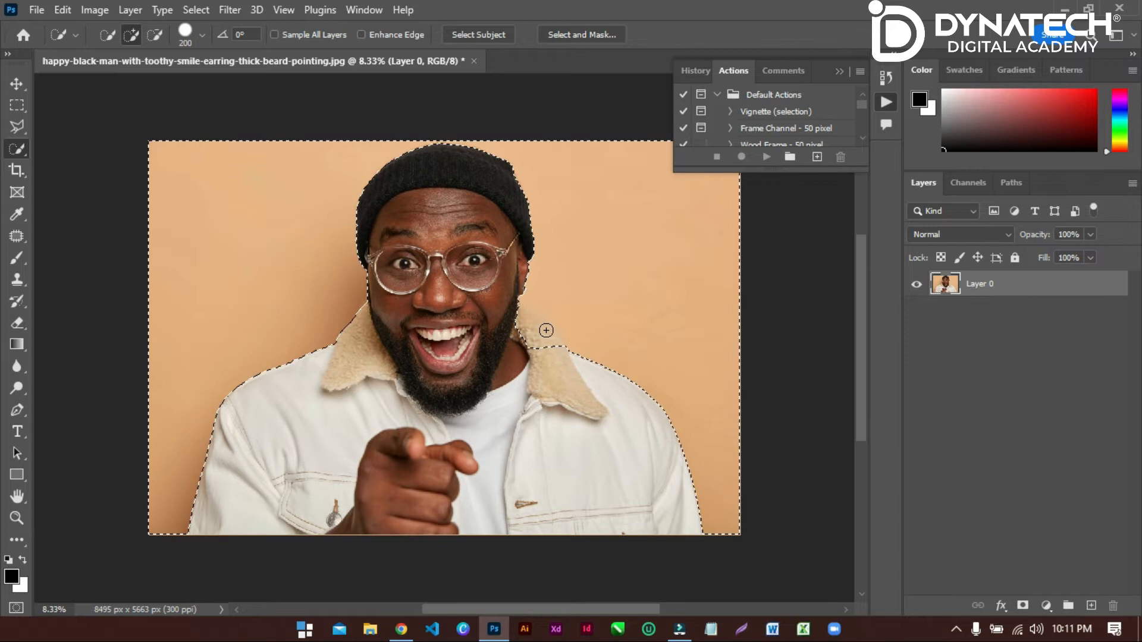
Subtract the fleece collar and the earring beside the man's beard from the selection by outlining them with the Polygonal Lasso tool.
scroll(545, 330, "up", 5)
scroll(547, 331, "up", 4)
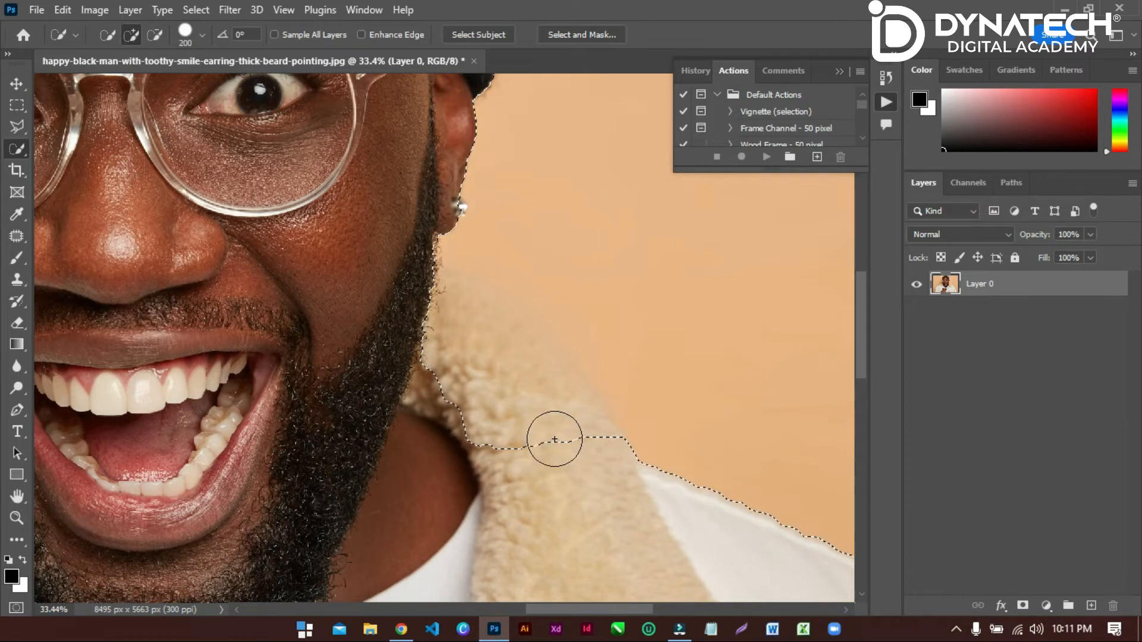
left_click(14, 127)
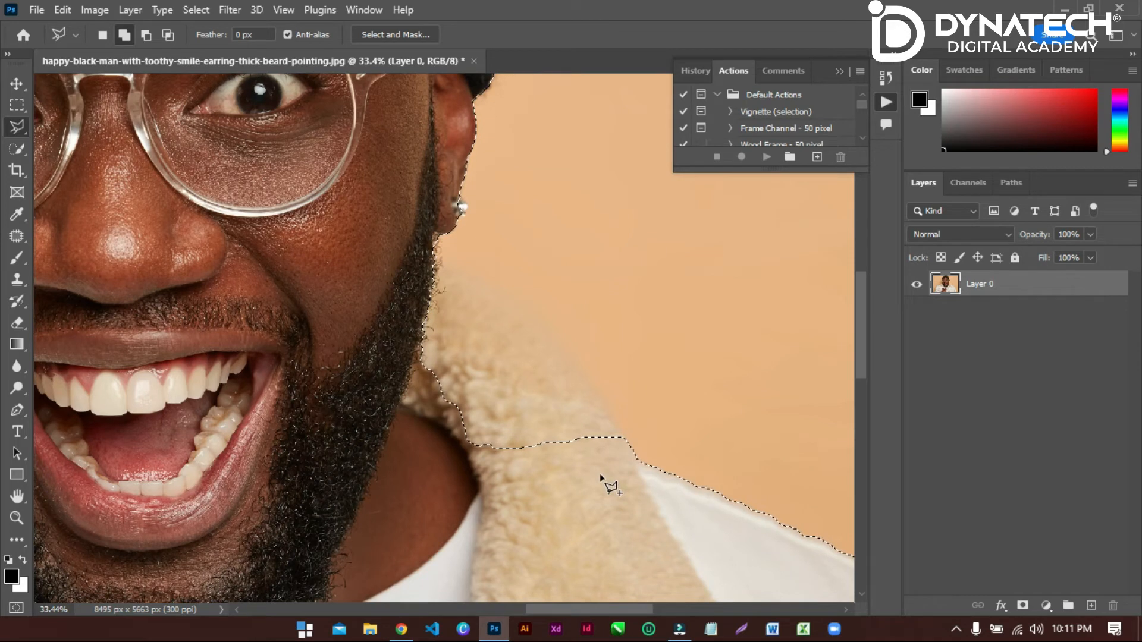
key("alt")
left_click(605, 495)
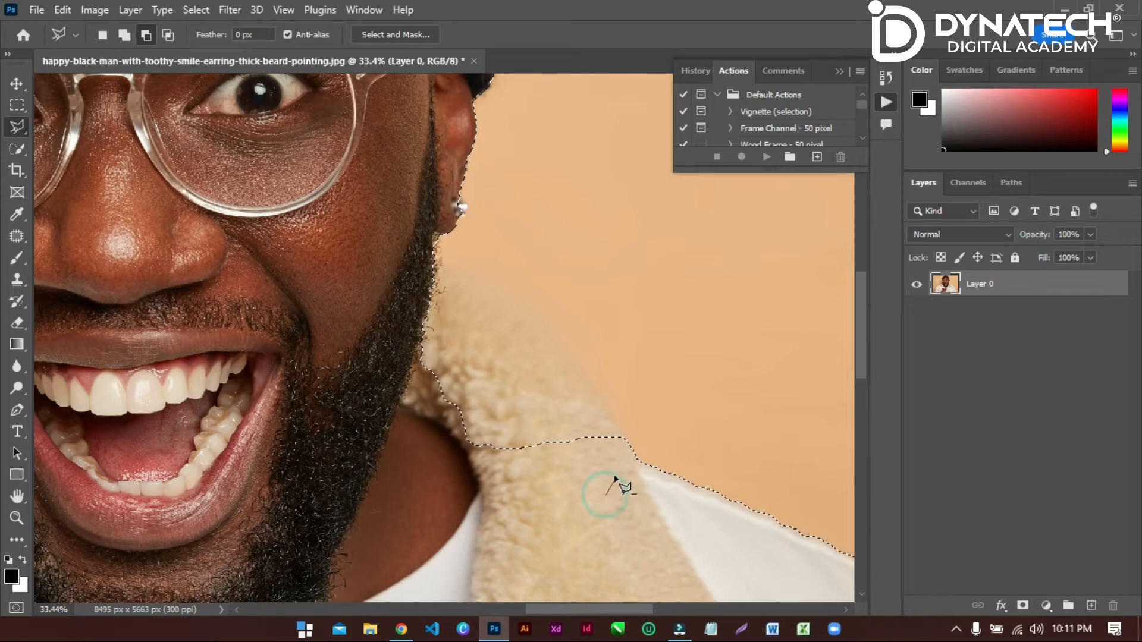
left_click(629, 444)
left_click(587, 383)
left_click(531, 322)
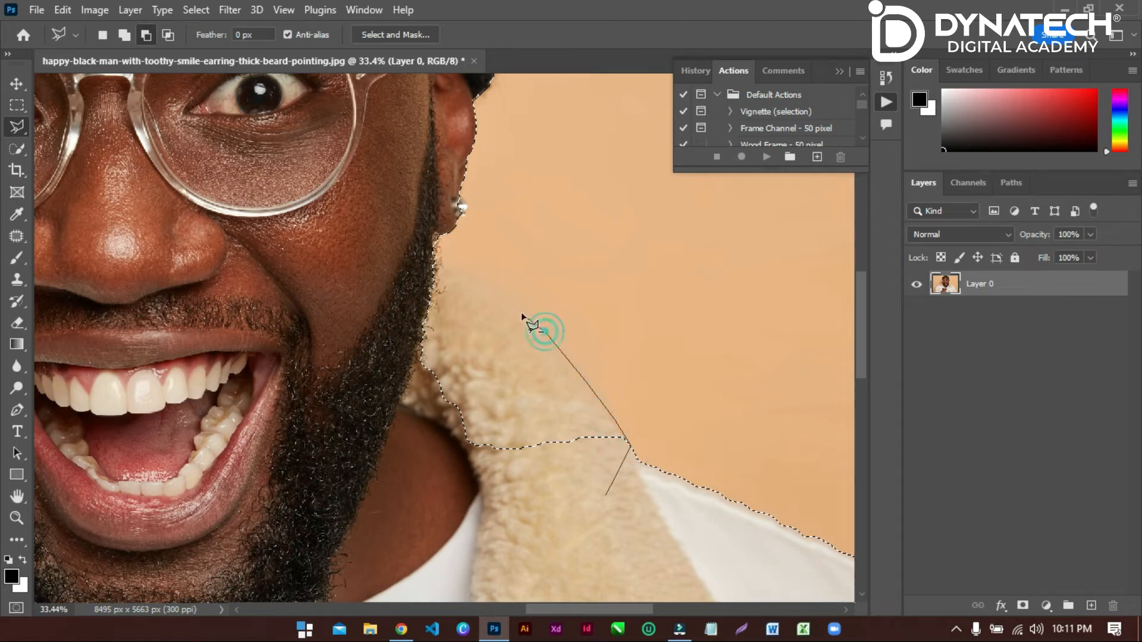
left_click(505, 305)
left_click(474, 280)
left_click(448, 269)
left_click(439, 266)
left_click(438, 248)
left_click(447, 231)
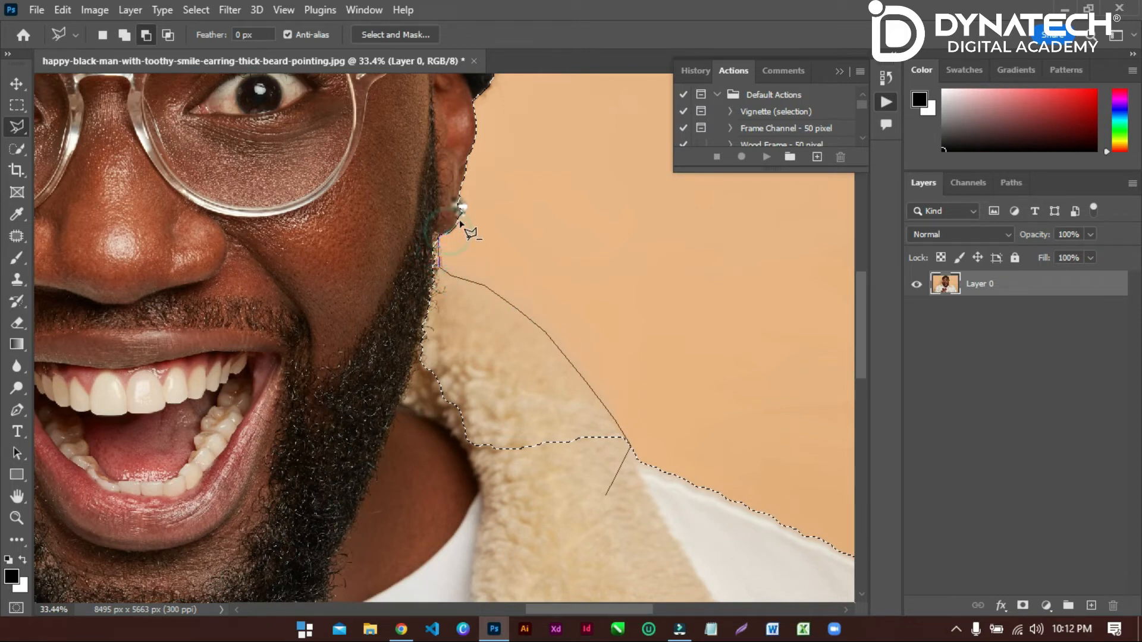
left_click(463, 212)
left_click(467, 210)
left_click(466, 204)
left_click(459, 196)
left_click(430, 186)
left_click(381, 227)
left_click(305, 341)
left_click(336, 440)
left_click(450, 502)
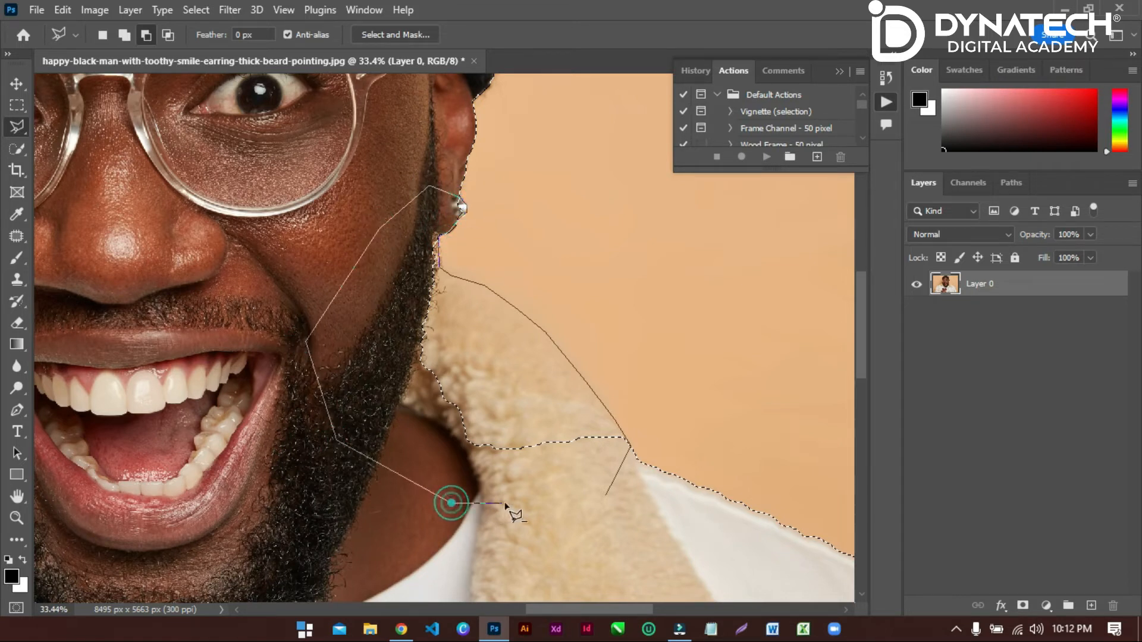
left_click(545, 500)
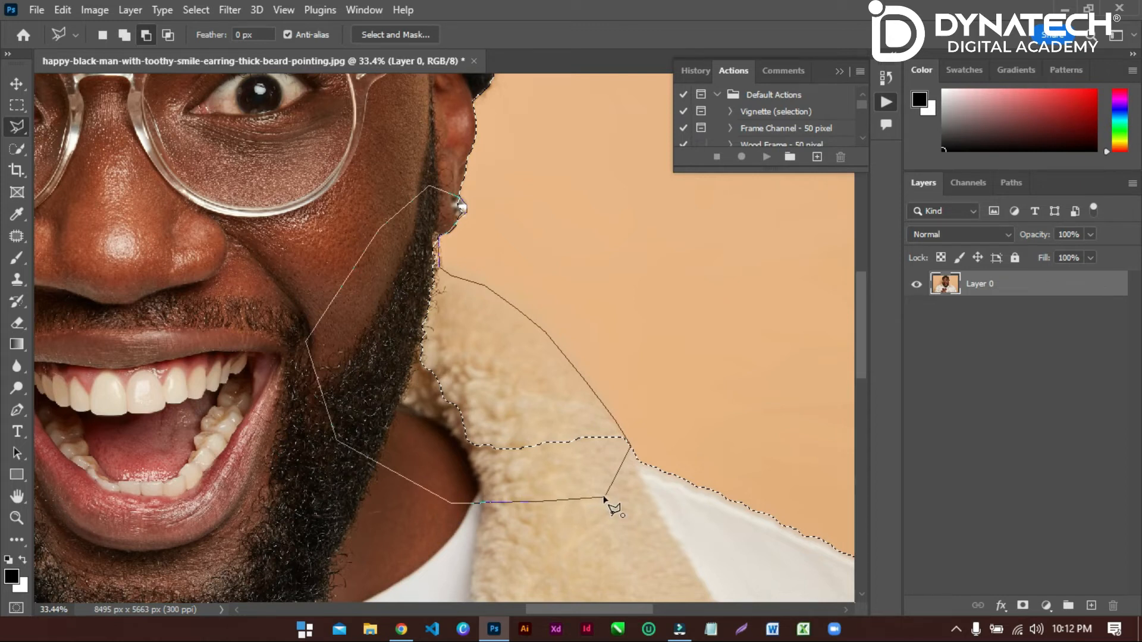
left_click(604, 498)
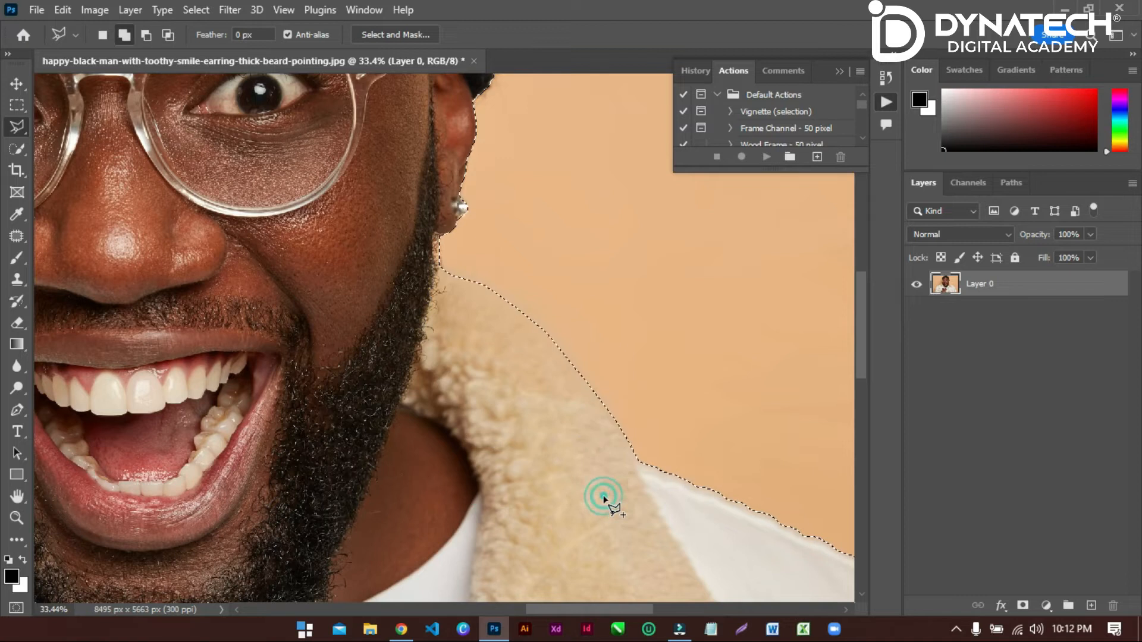
Feather the background selection with a radius of 1.5 pixels.
scroll(501, 365, "down", 5)
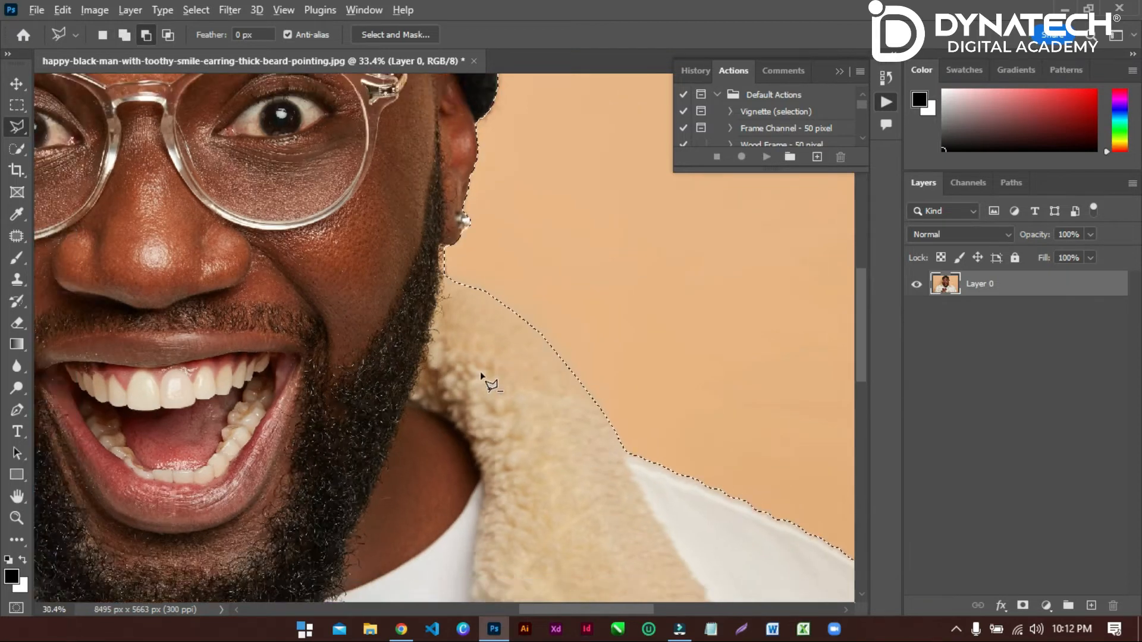
scroll(470, 389, "down", 3)
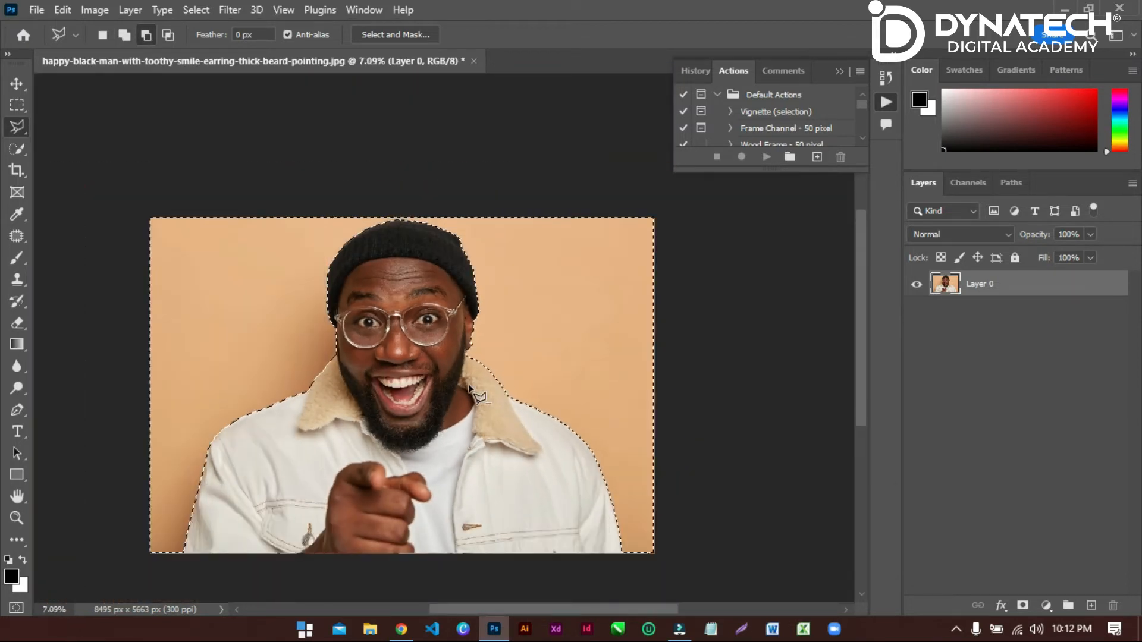
scroll(470, 389, "up", 2)
key("shift")
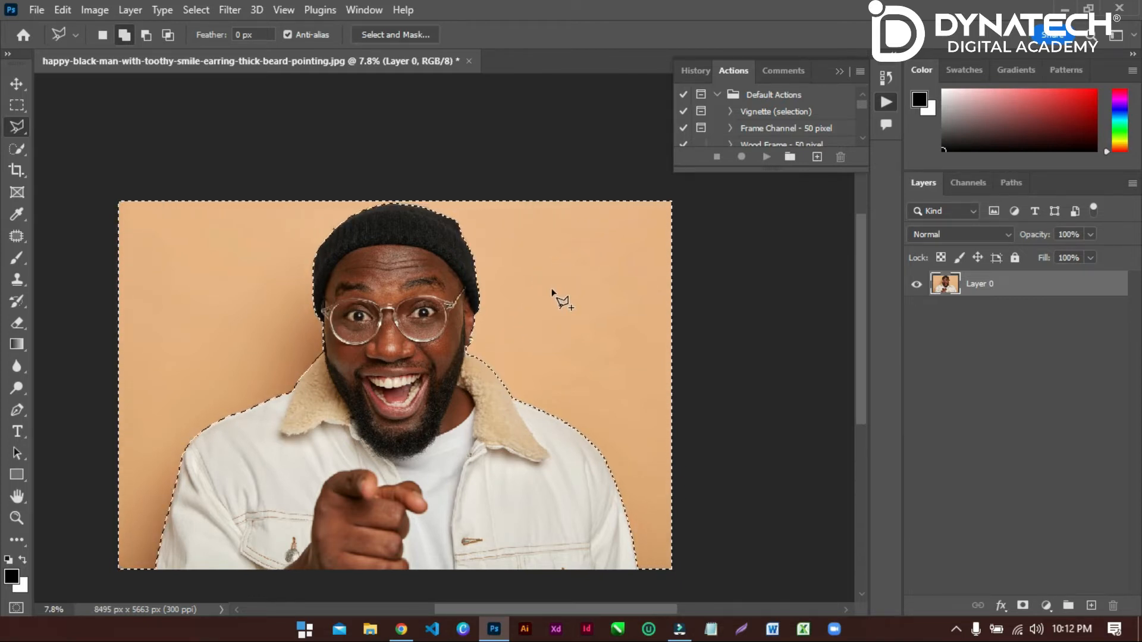
right_click(538, 256)
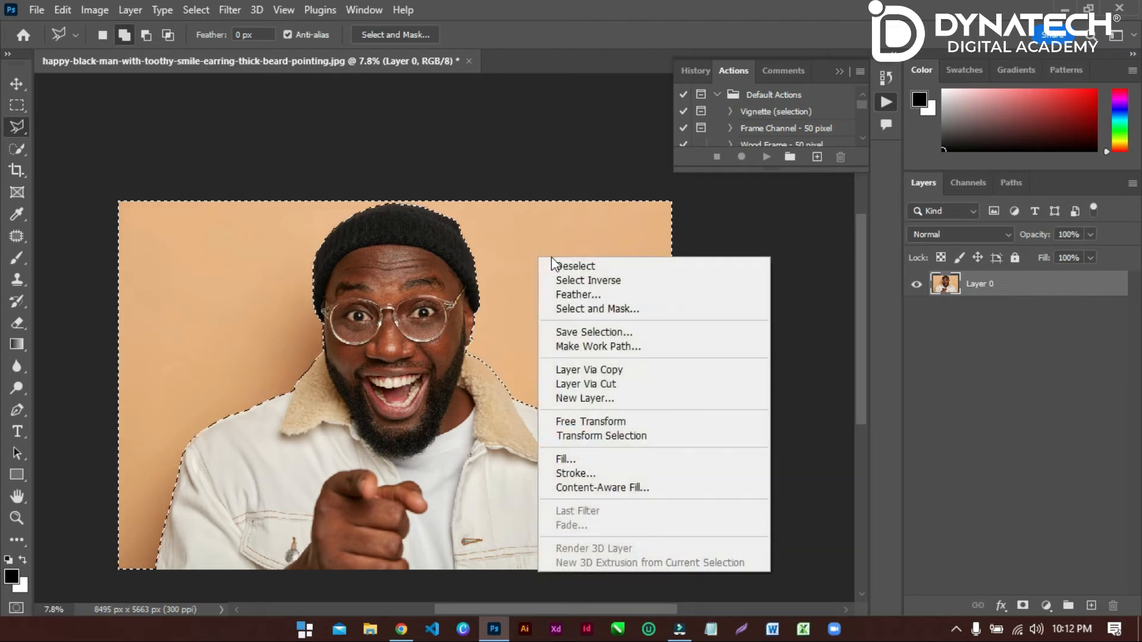
left_click(574, 296)
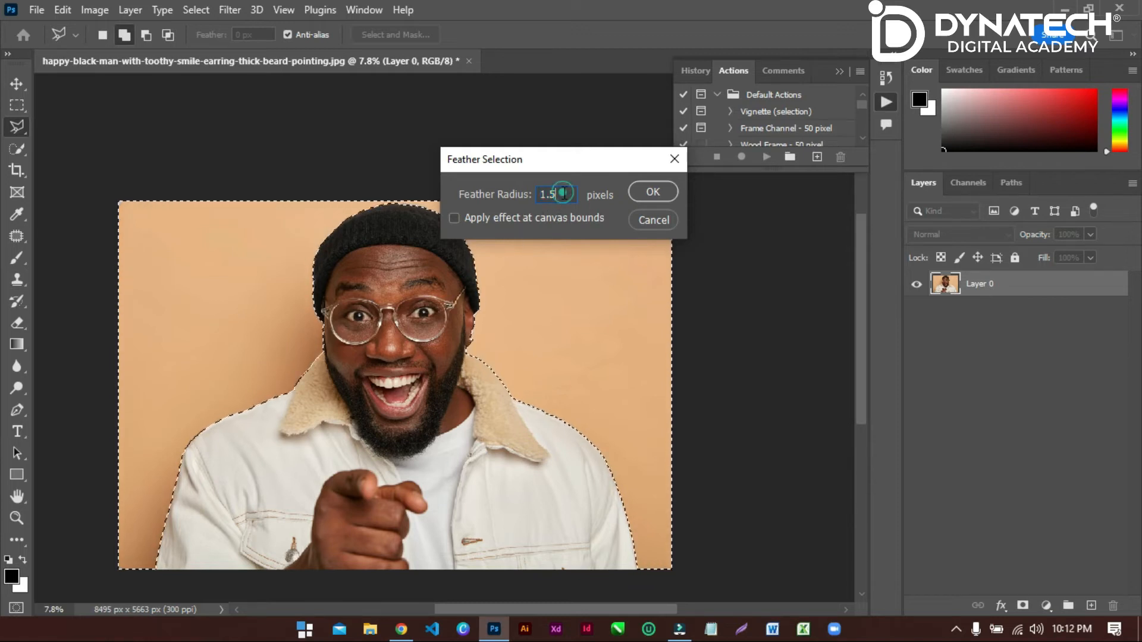
type("1")
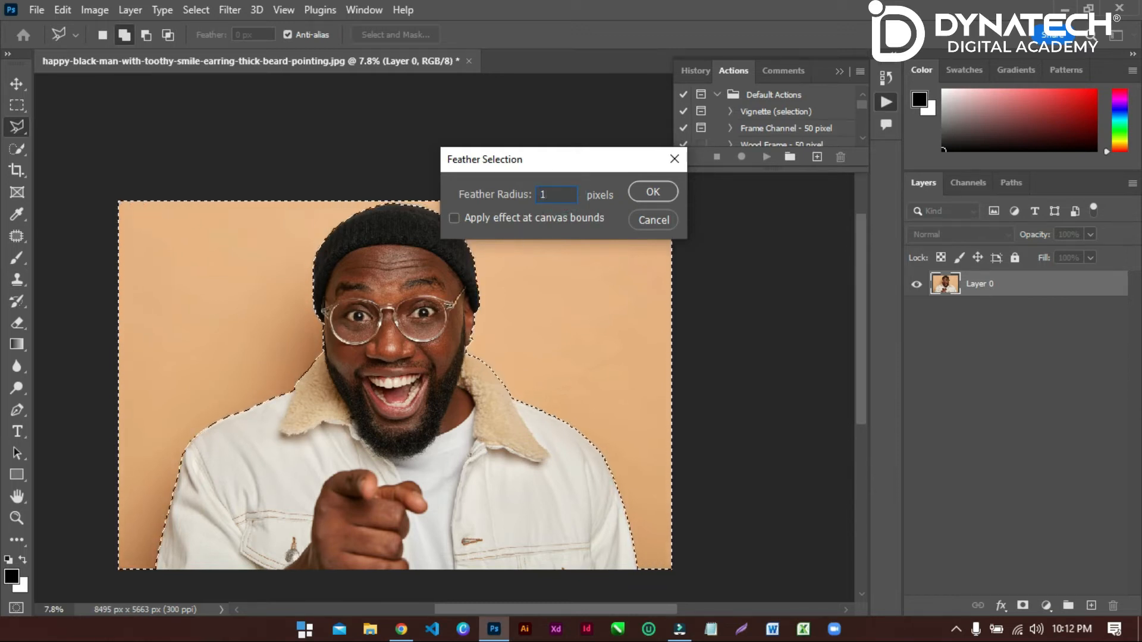
type(".5")
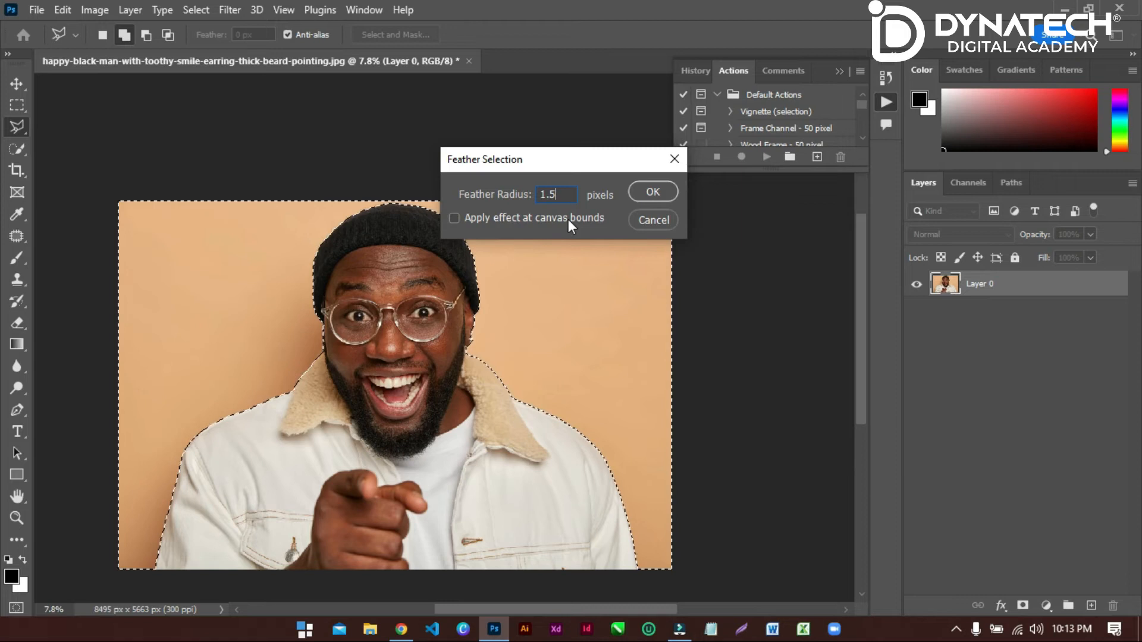
left_click(648, 193)
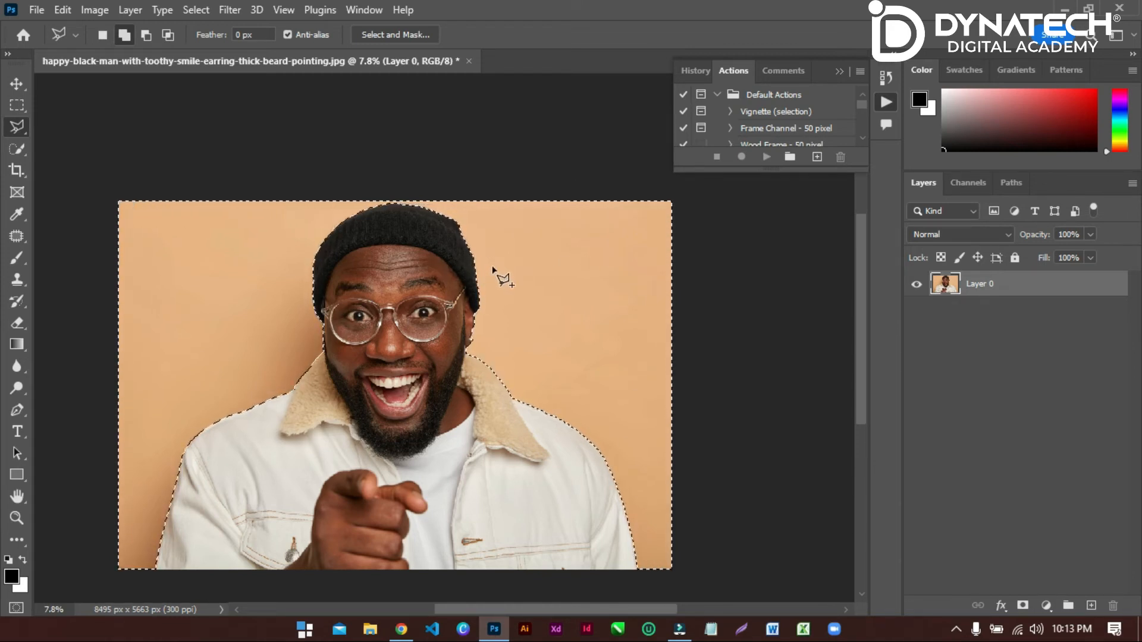
Try deleting the selected background from Layer 0, and undo the deletion.
key("Delete")
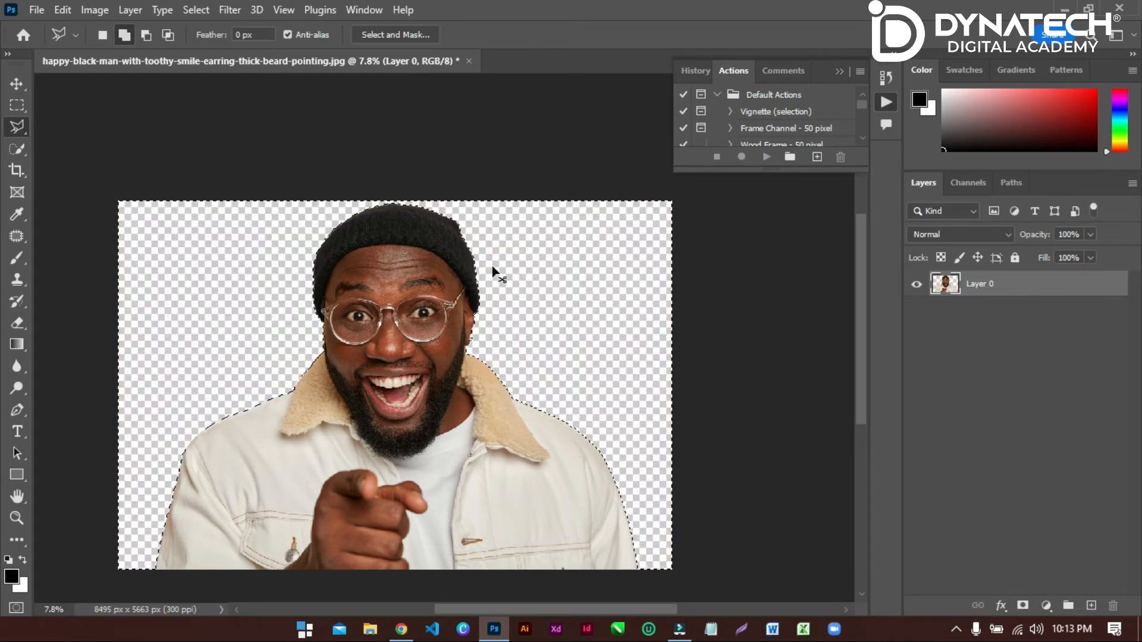
key("ctrl+z")
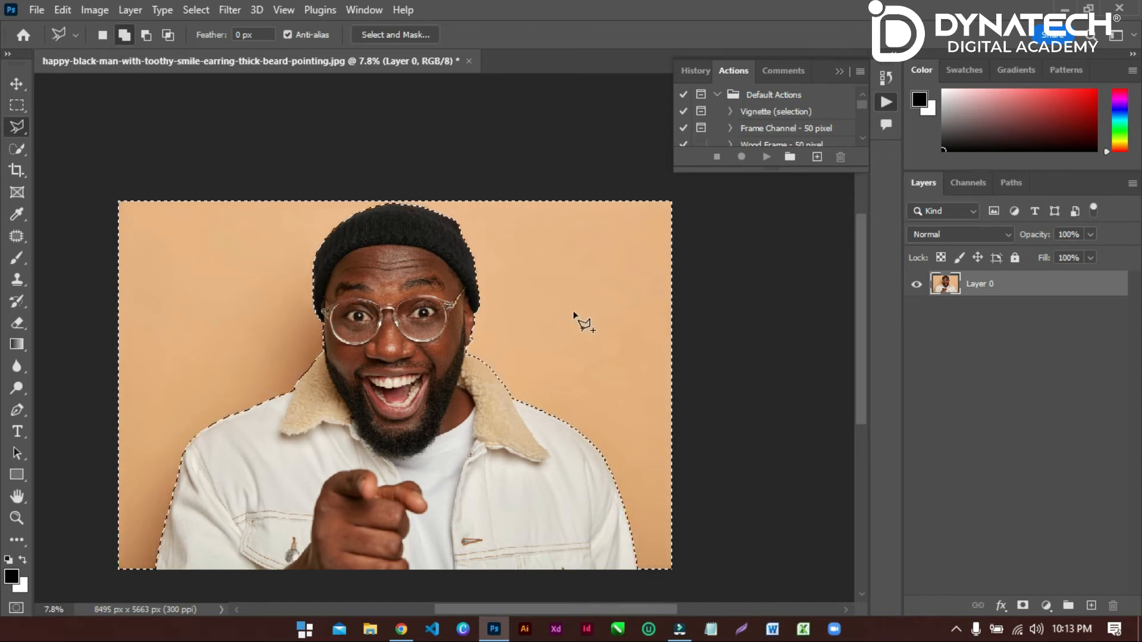
Try separating the selected background onto its own layer with Layer Via Cut, and undo the cut.
right_click(552, 248)
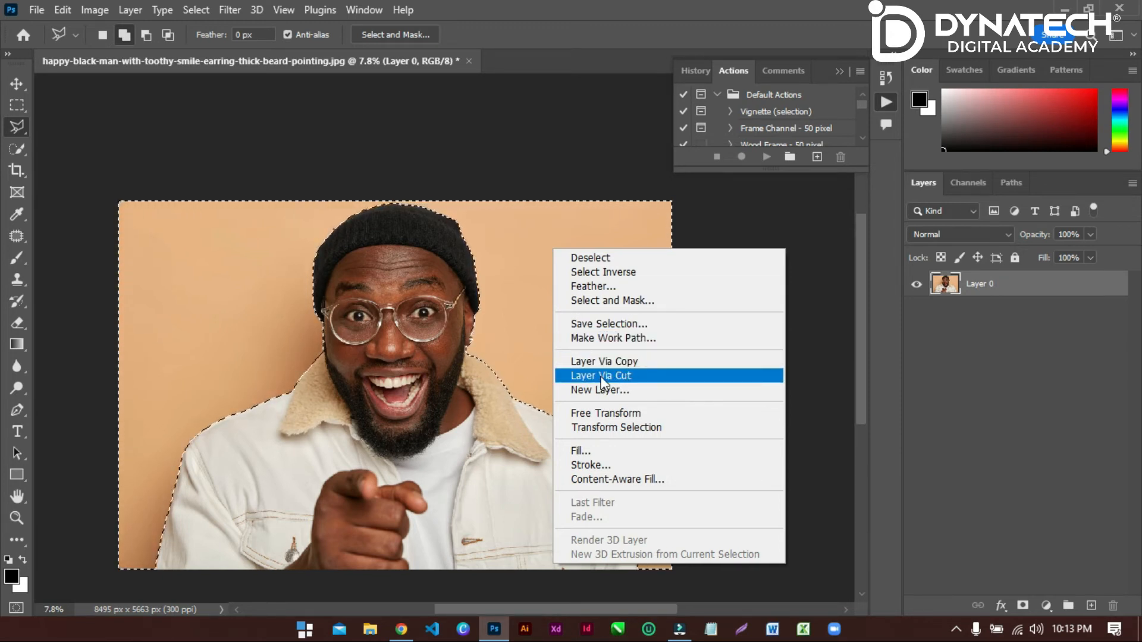
left_click(624, 375)
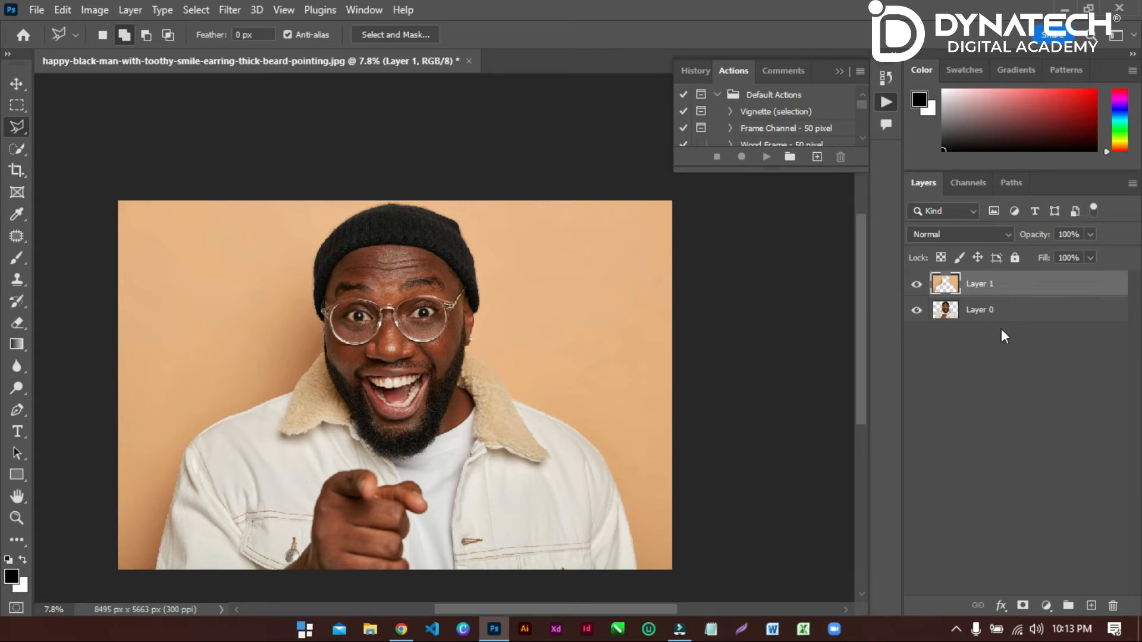
key("ctrl+z")
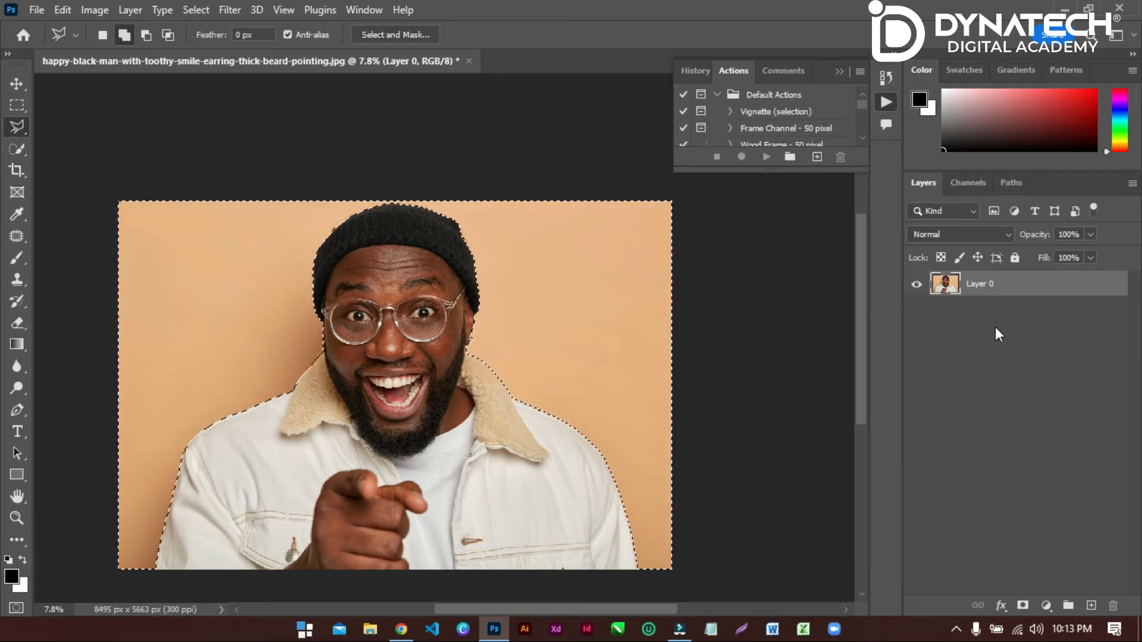
Separate the selected orange background onto its own layer with Layer Via Cut and delete that layer.
right_click(572, 278)
left_click(624, 406)
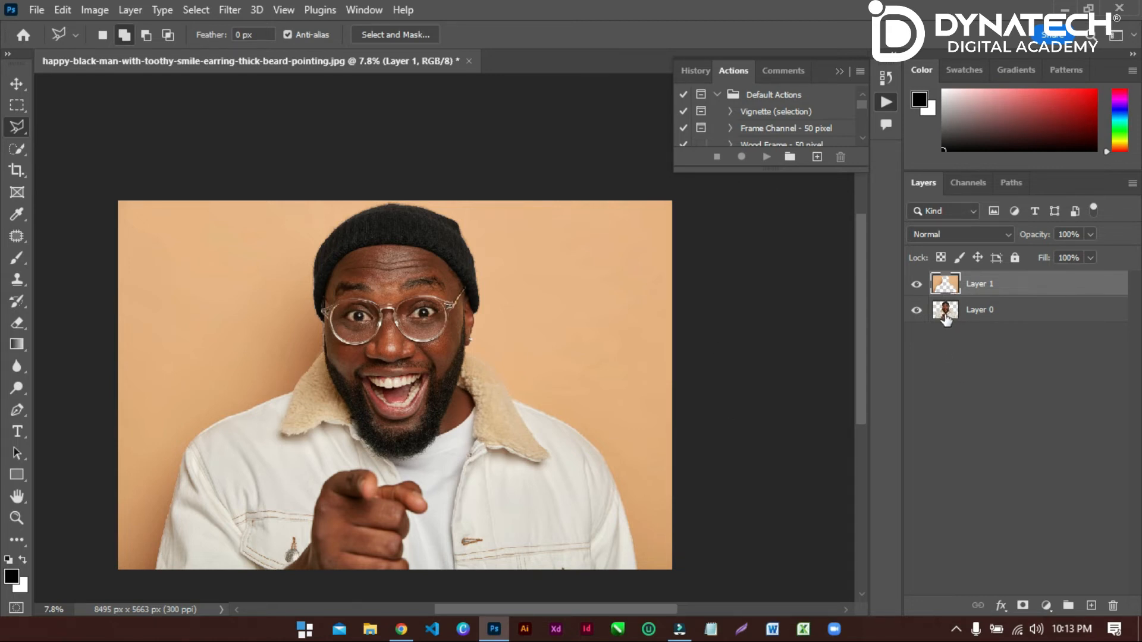
left_click(985, 284)
left_click(1013, 293)
key("Delete")
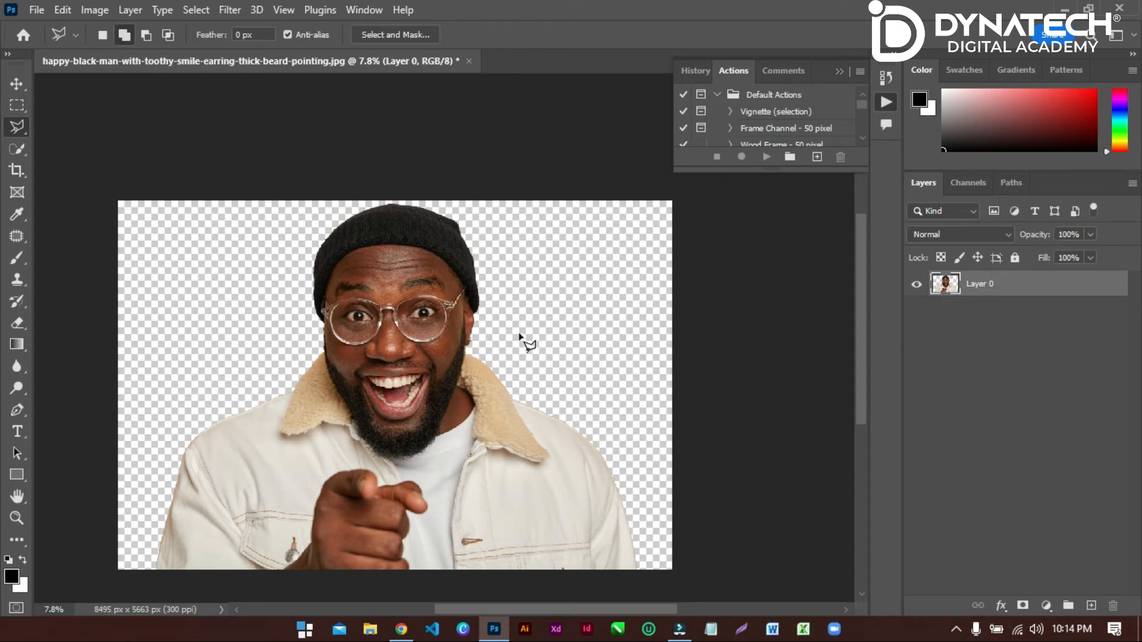
Save the cutout as a PNG named New Image Done in the Remove Background folder with the large file size option.
left_click(42, 9)
left_click(90, 213)
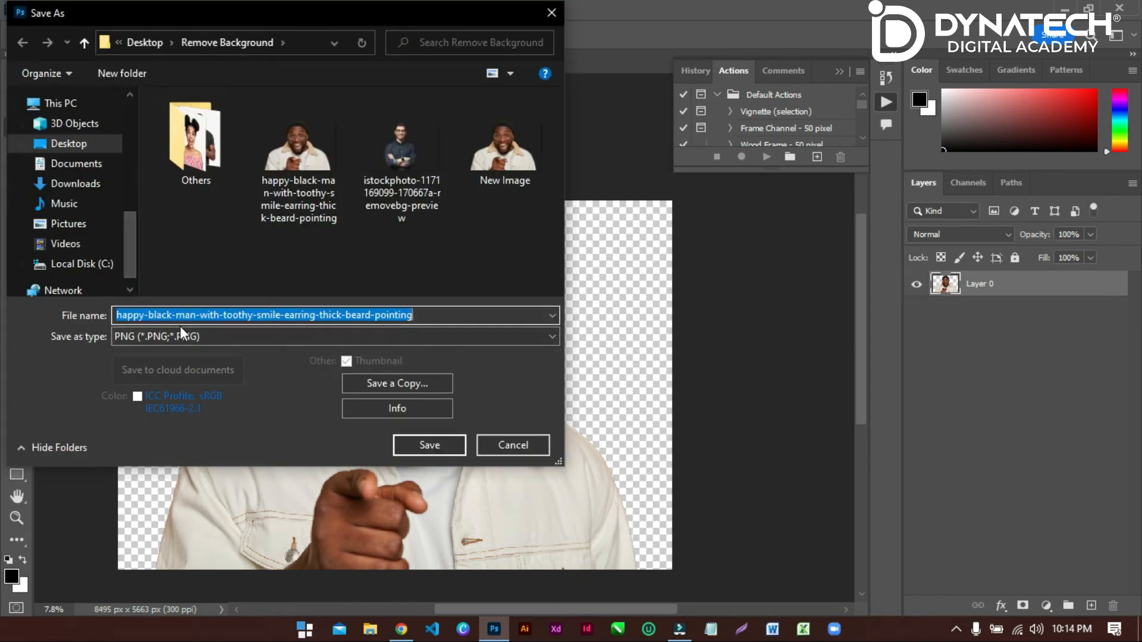
type("New Image Done")
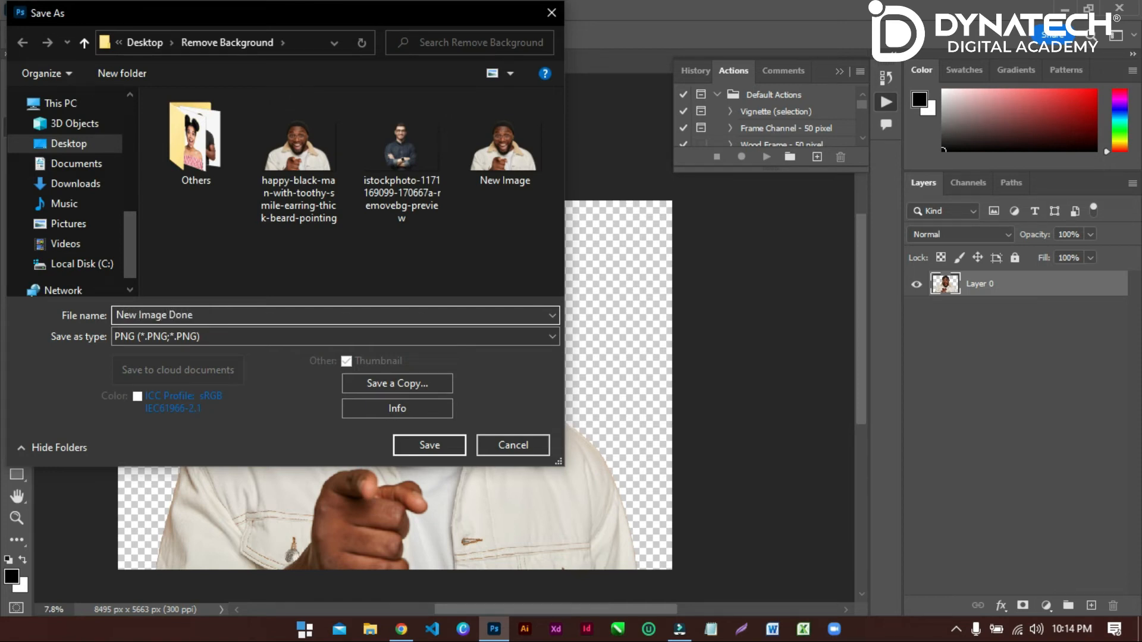
left_click(169, 334)
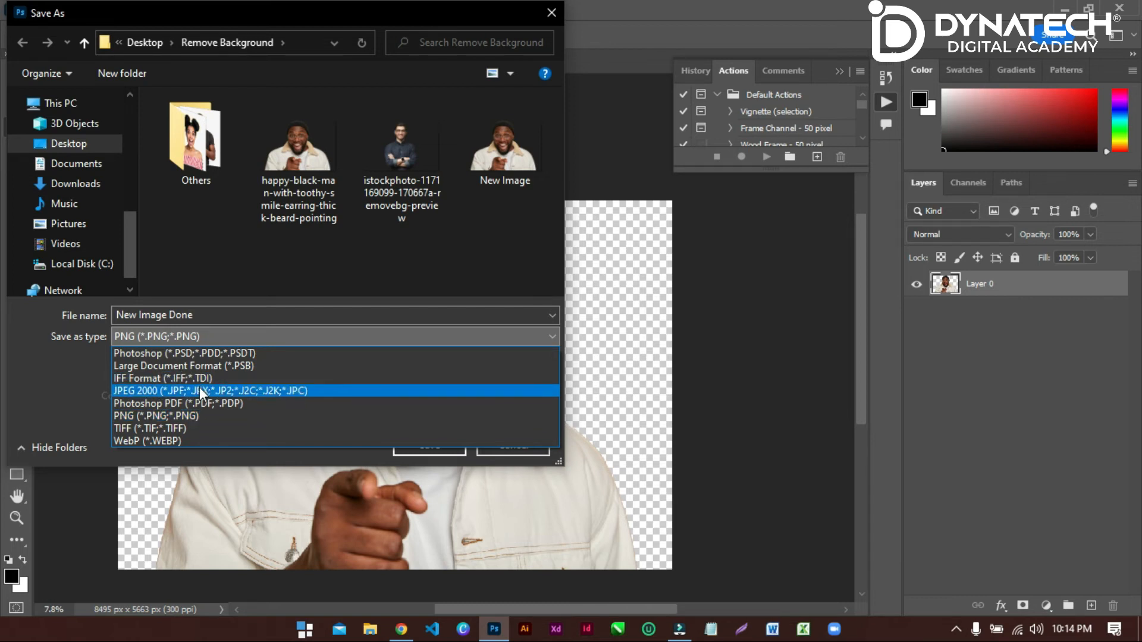
left_click(179, 415)
left_click(428, 447)
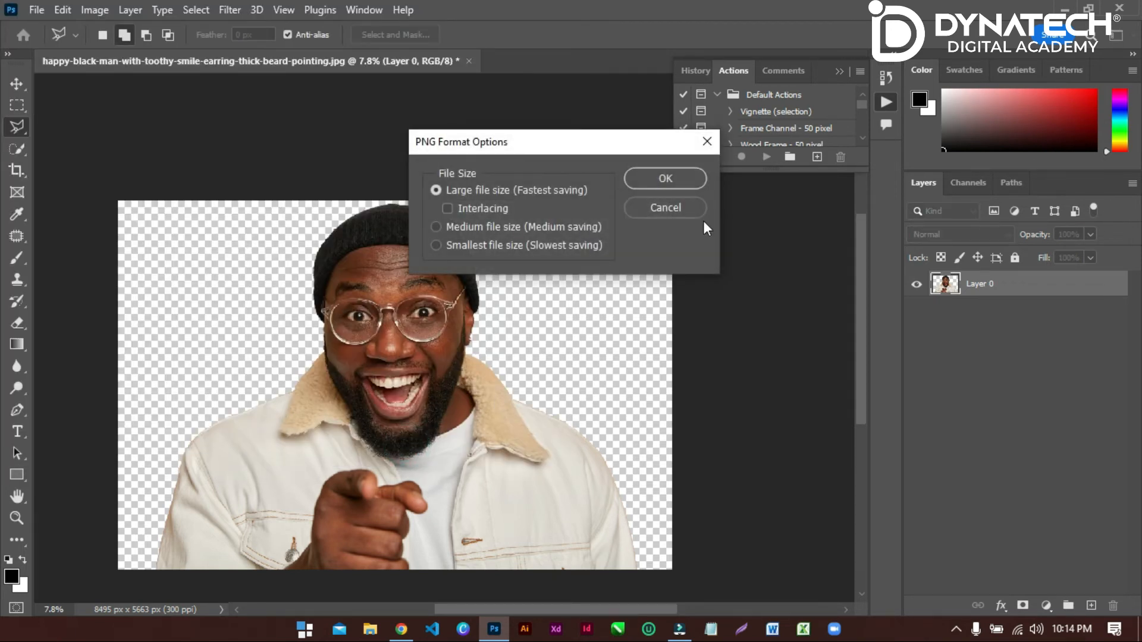
left_click(690, 189)
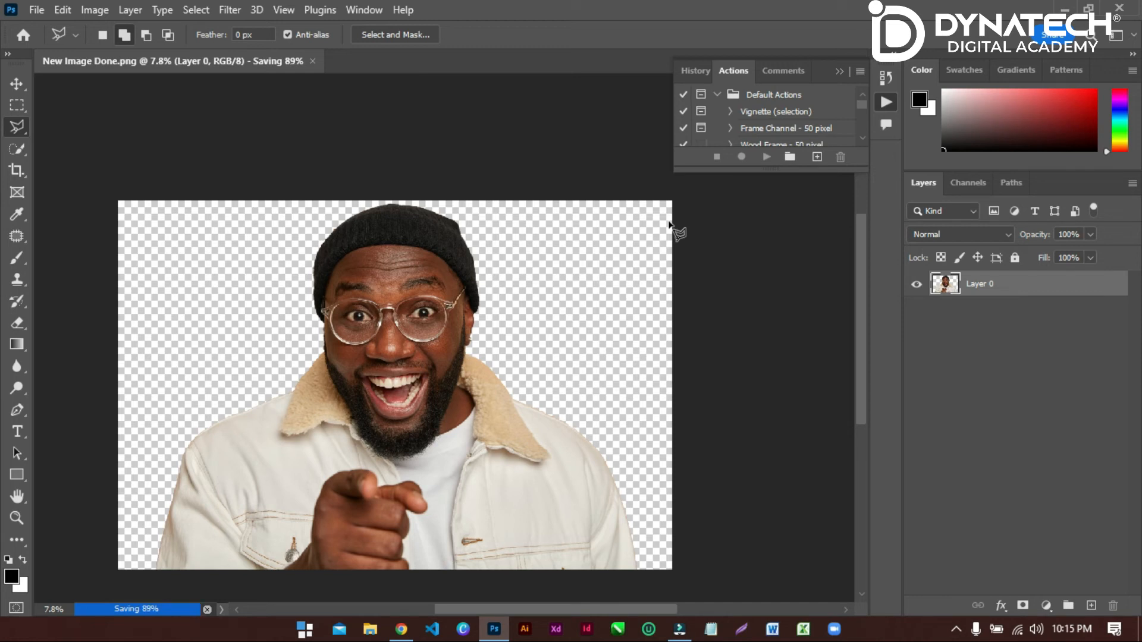
Close Photoshop and open the remove.bg website in Chrome.
left_click(1120, 7)
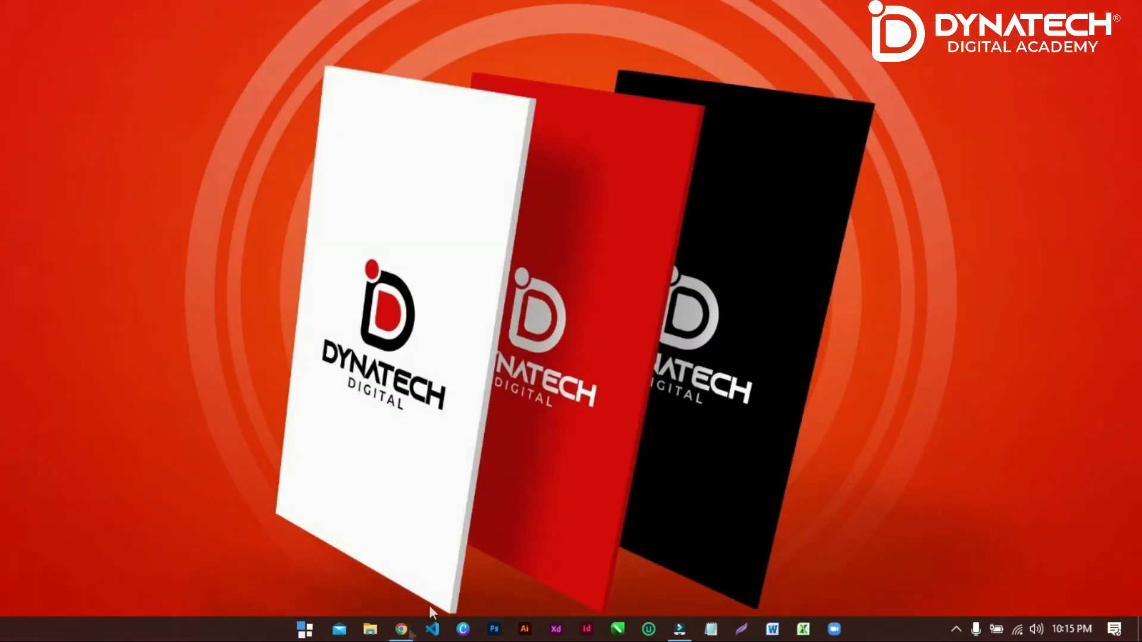
left_click(401, 628)
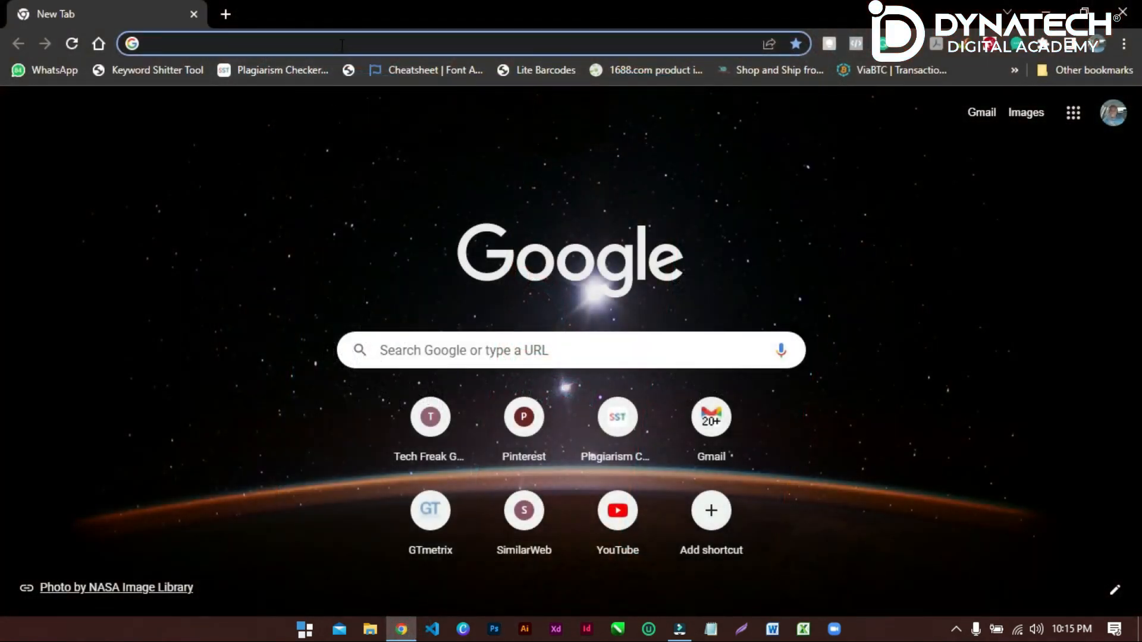
left_click(342, 46)
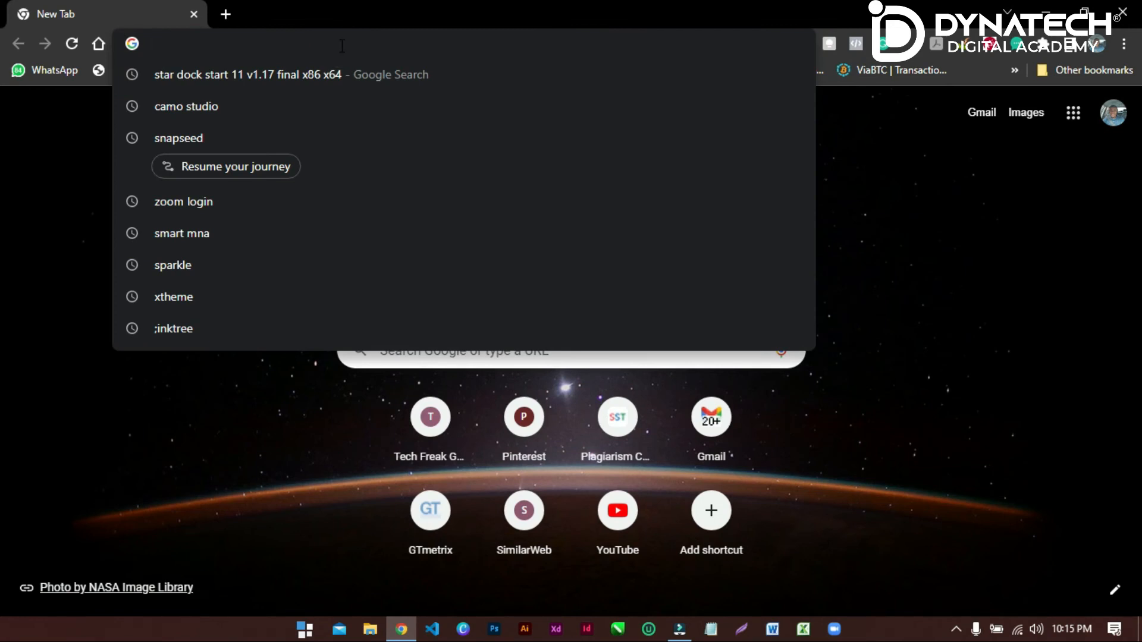
type("remove")
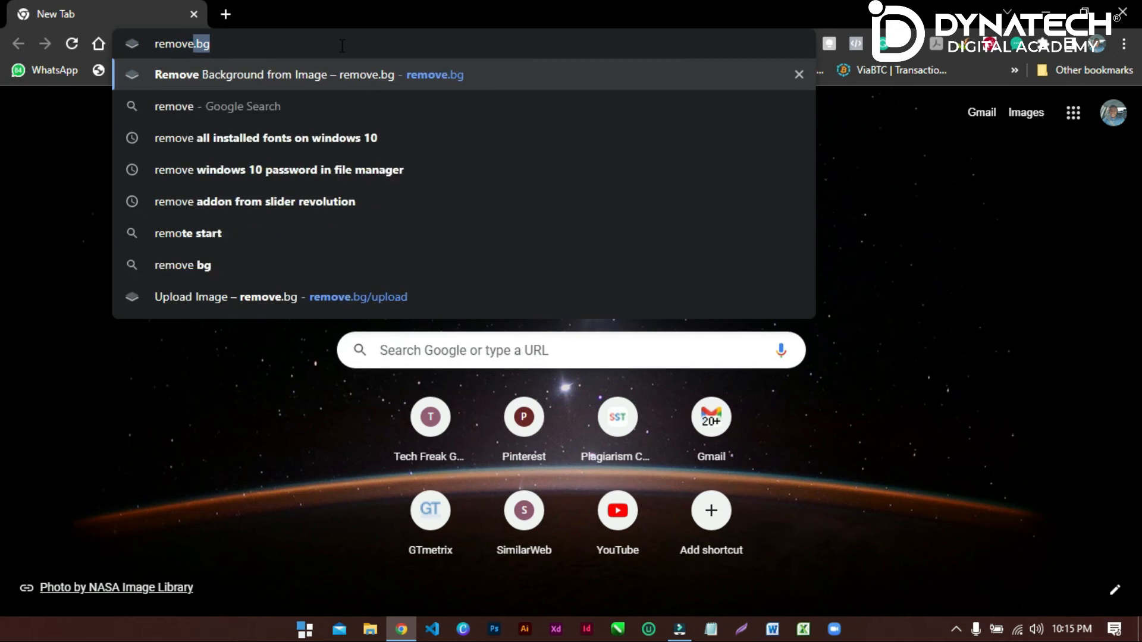
type(".bg")
key("Return")
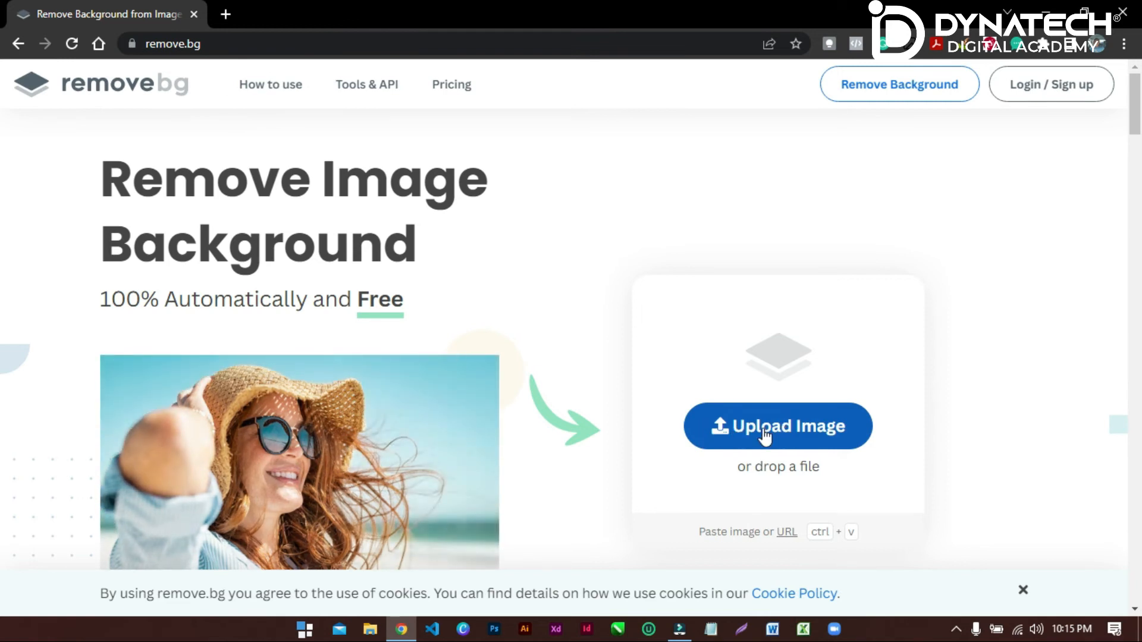
left_click(765, 436)
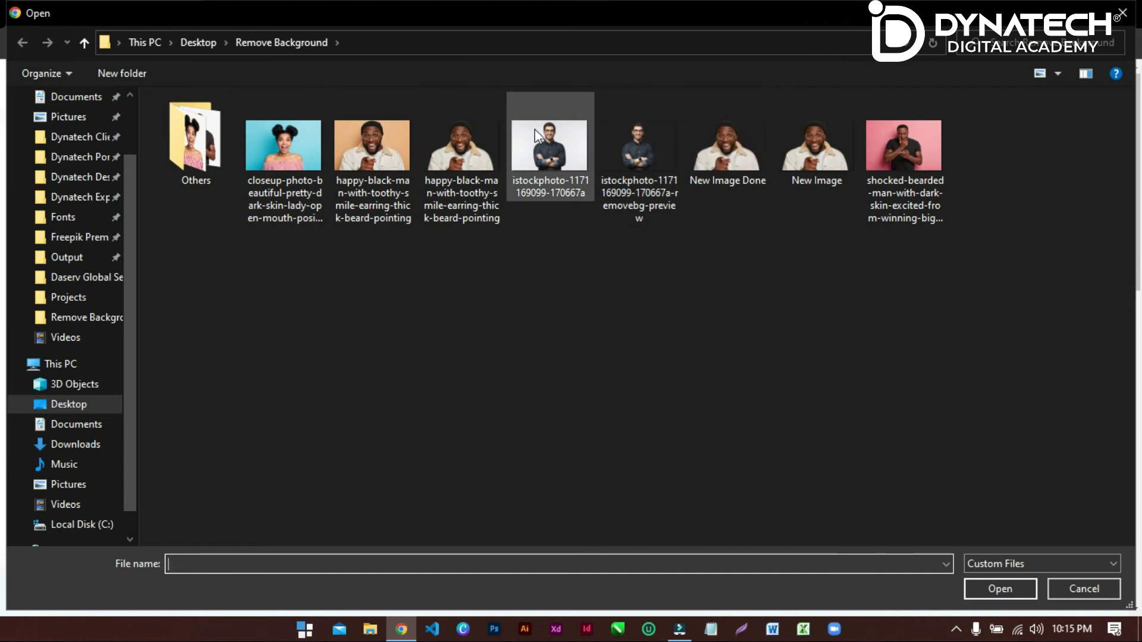
left_click(561, 153)
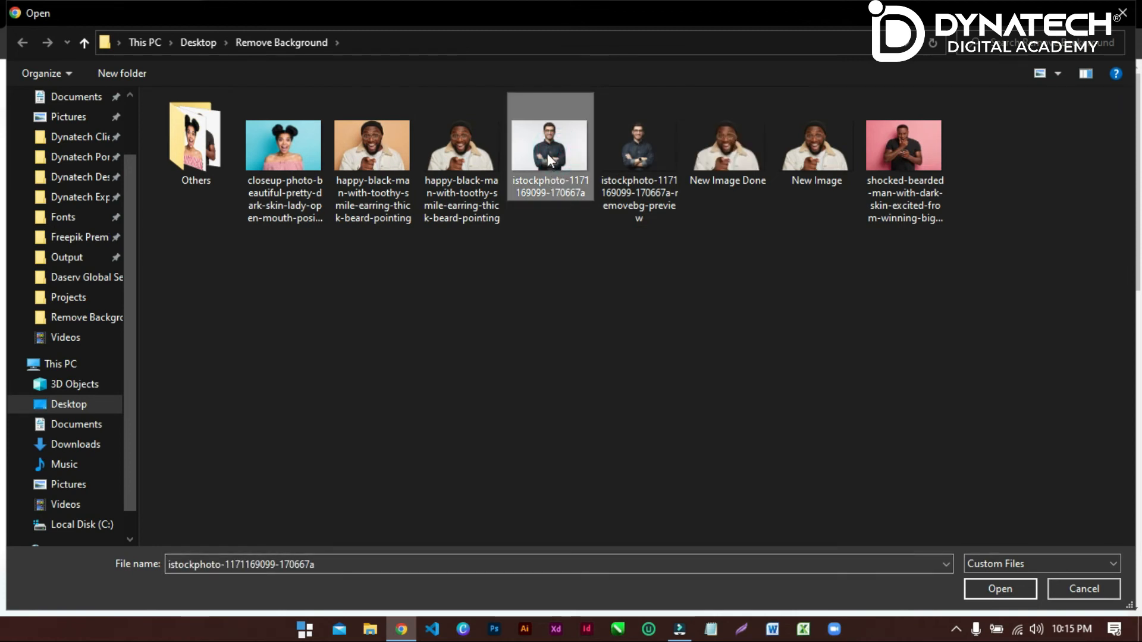
left_click(981, 587)
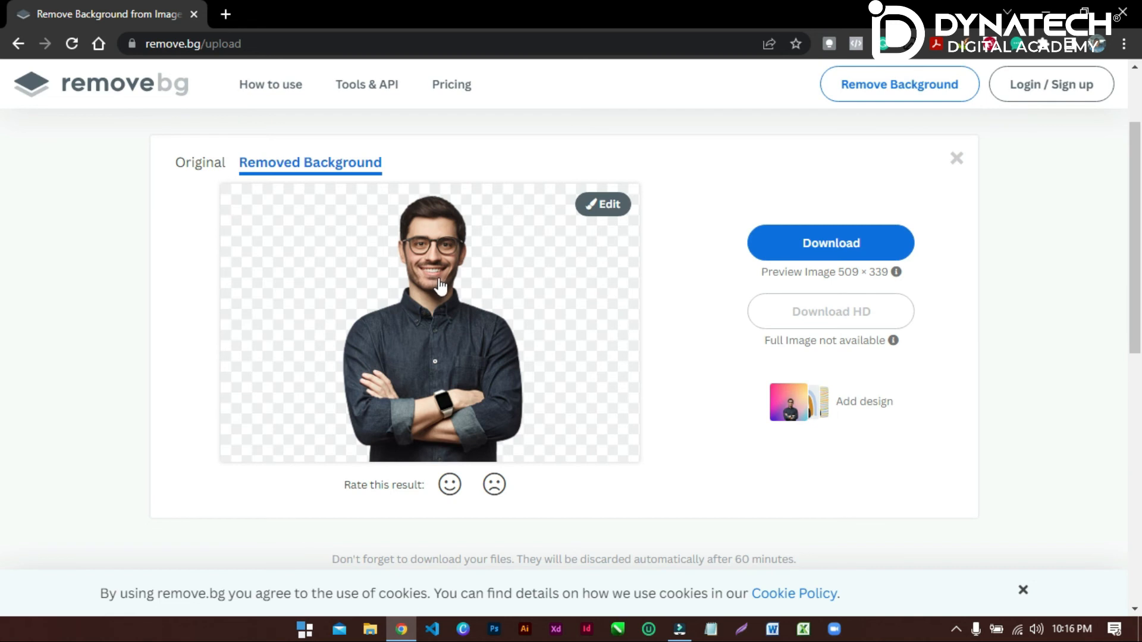
left_click(826, 244)
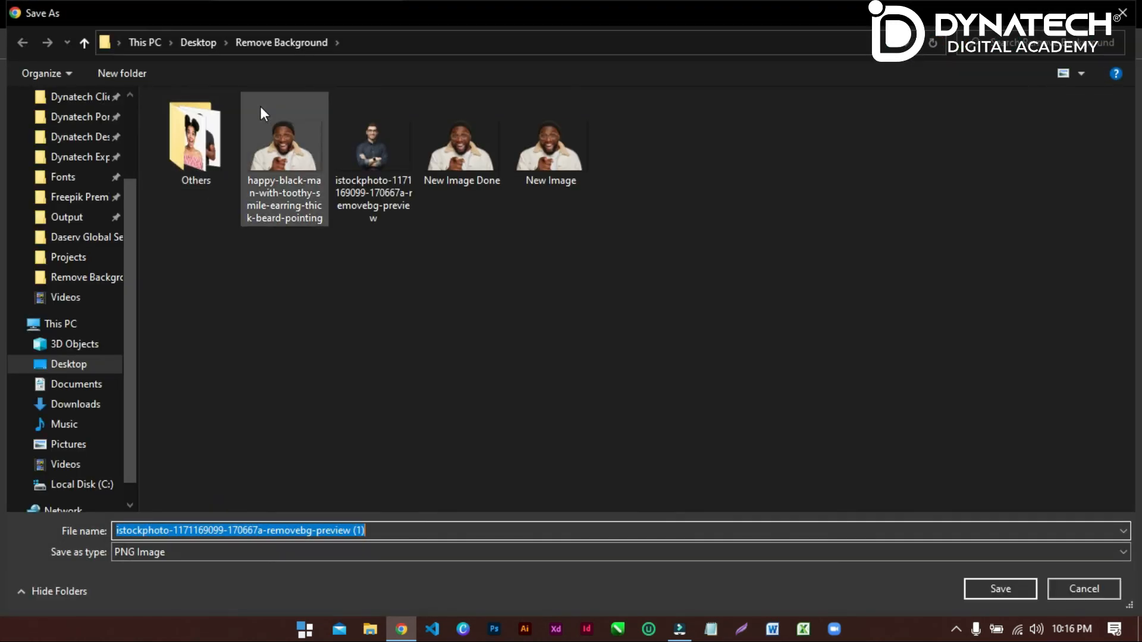
double_click(351, 184)
left_click(652, 323)
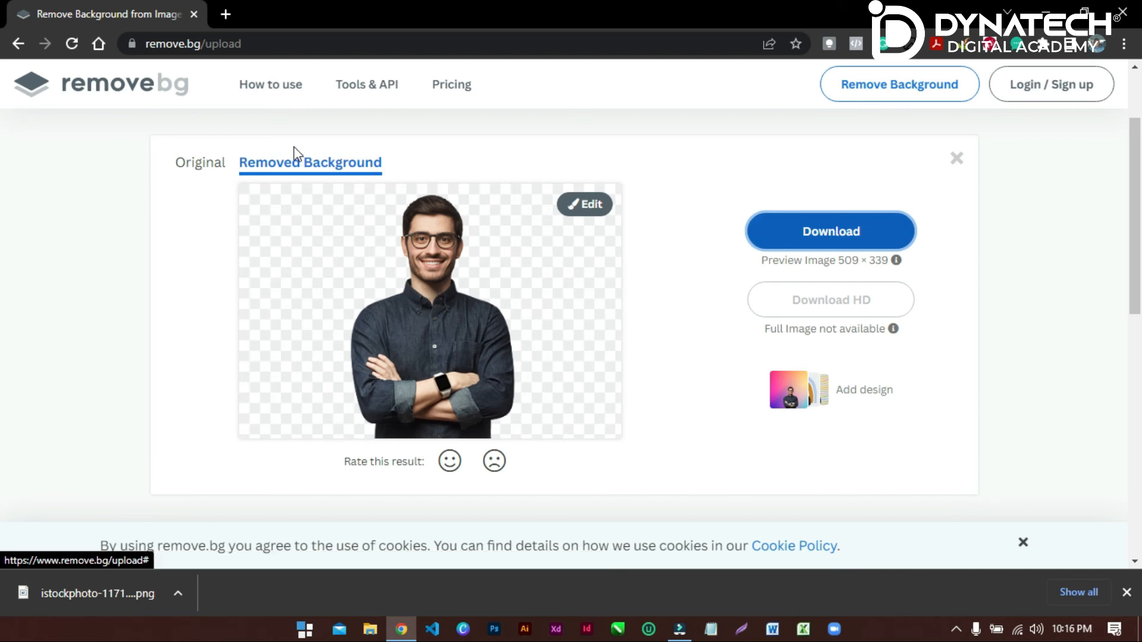
Search Google for "smart man" in a new browser tab.
left_click(225, 18)
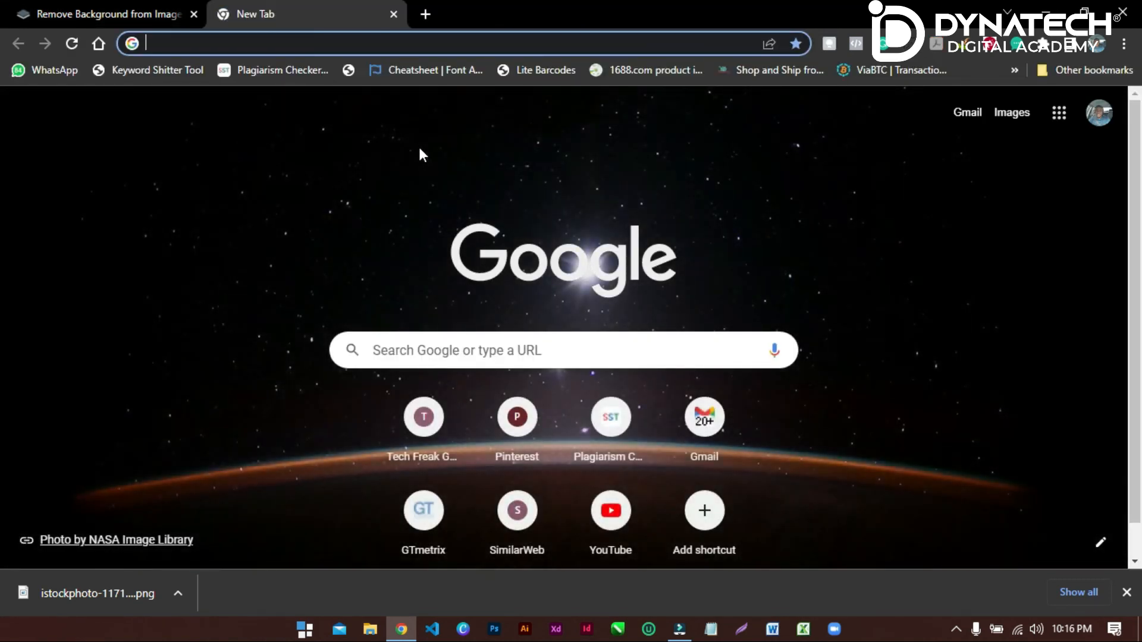
type("smart ams")
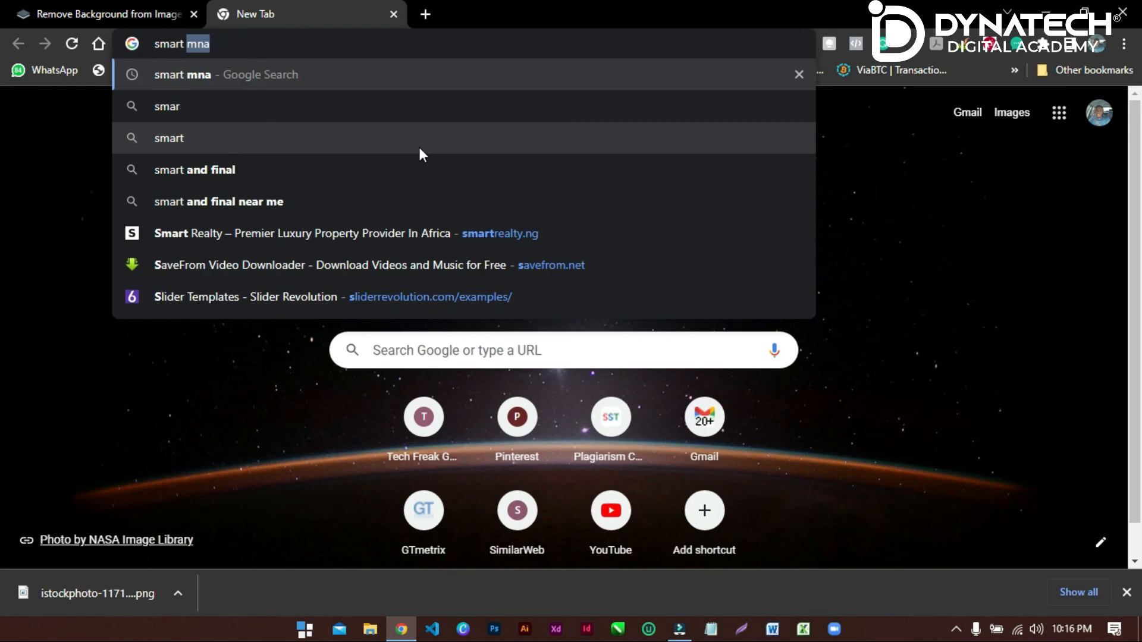
key("BackSpace")
key("BackSpace")
key("BackSpace")
key("BackSpace")
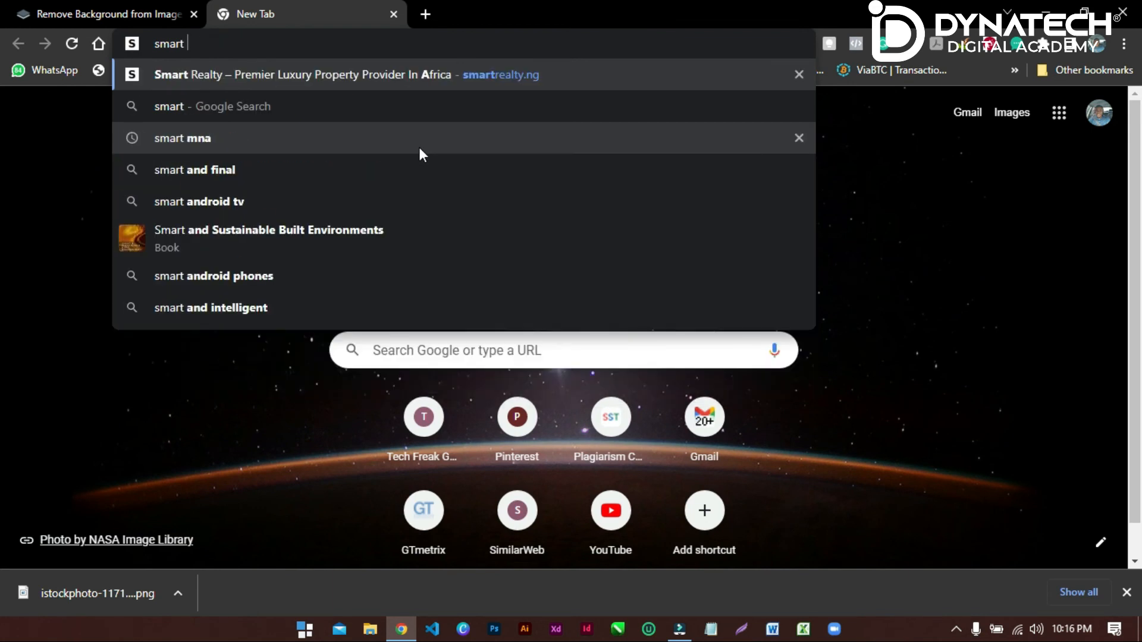
type("man")
key("Return")
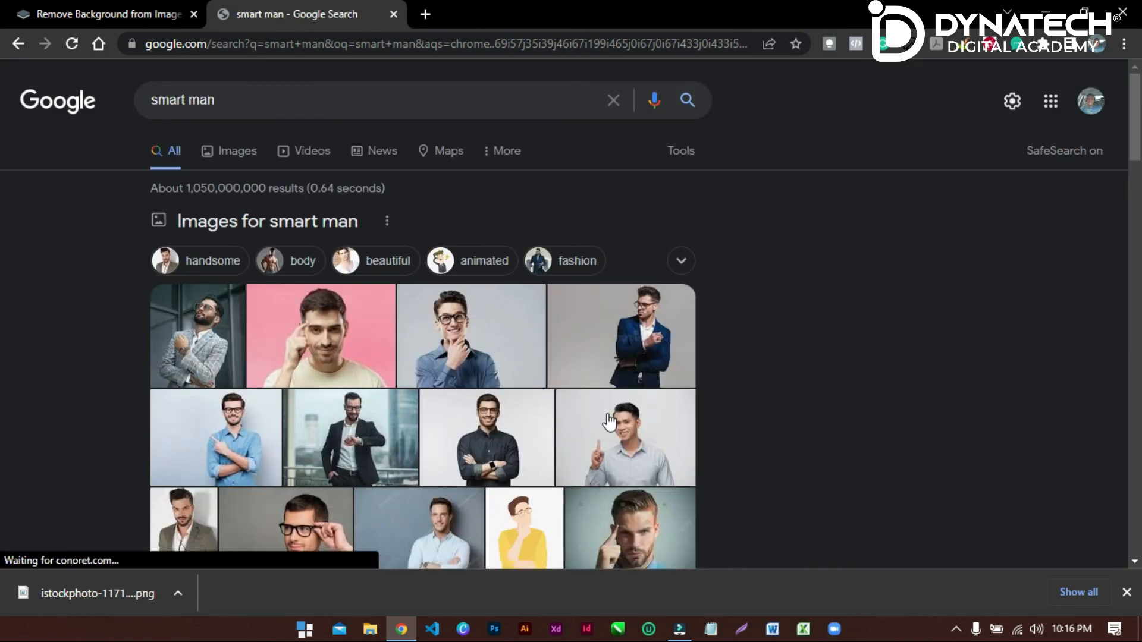
Copy the image address of the Unsplash photo showing the man in a dark shirt with crossed arms.
scroll(592, 372, "down", 3)
left_click(458, 275)
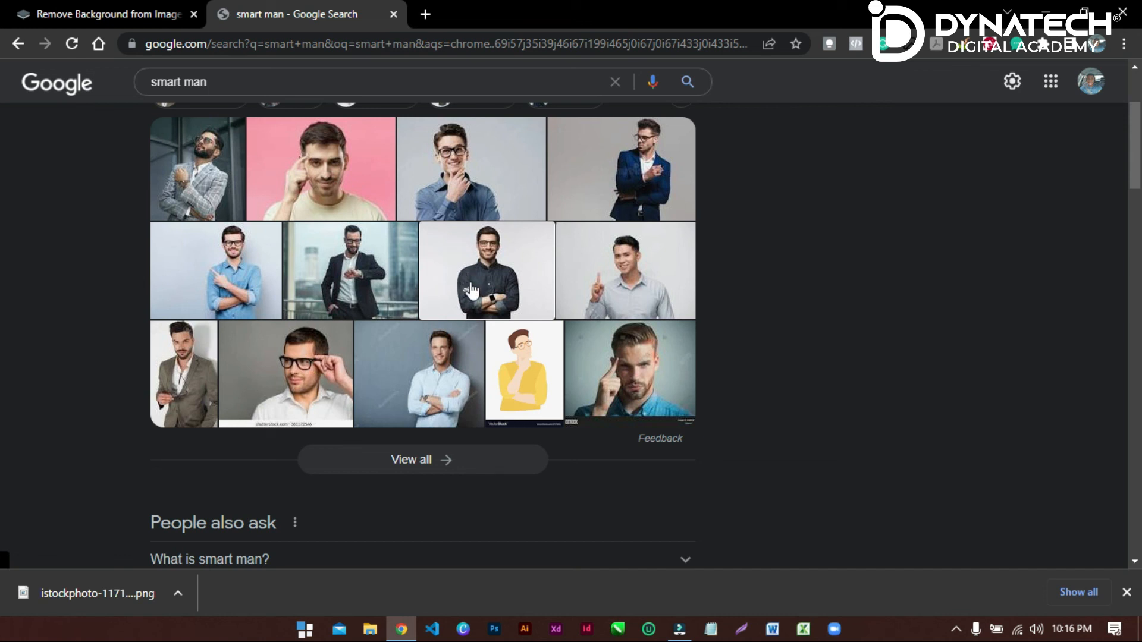
left_click(469, 271)
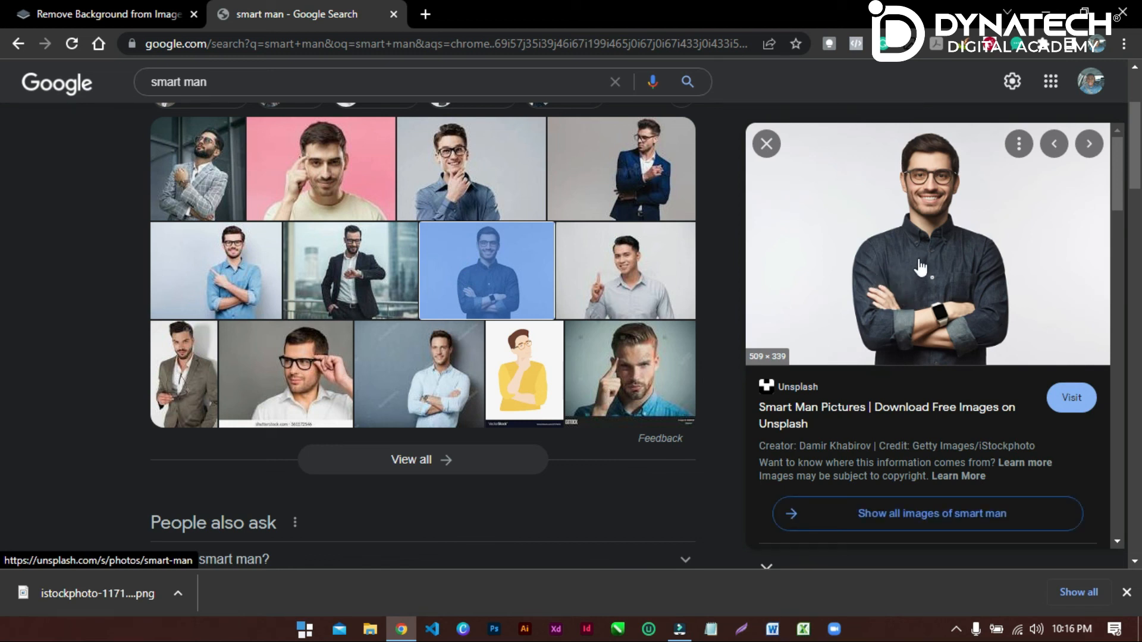
right_click(894, 269)
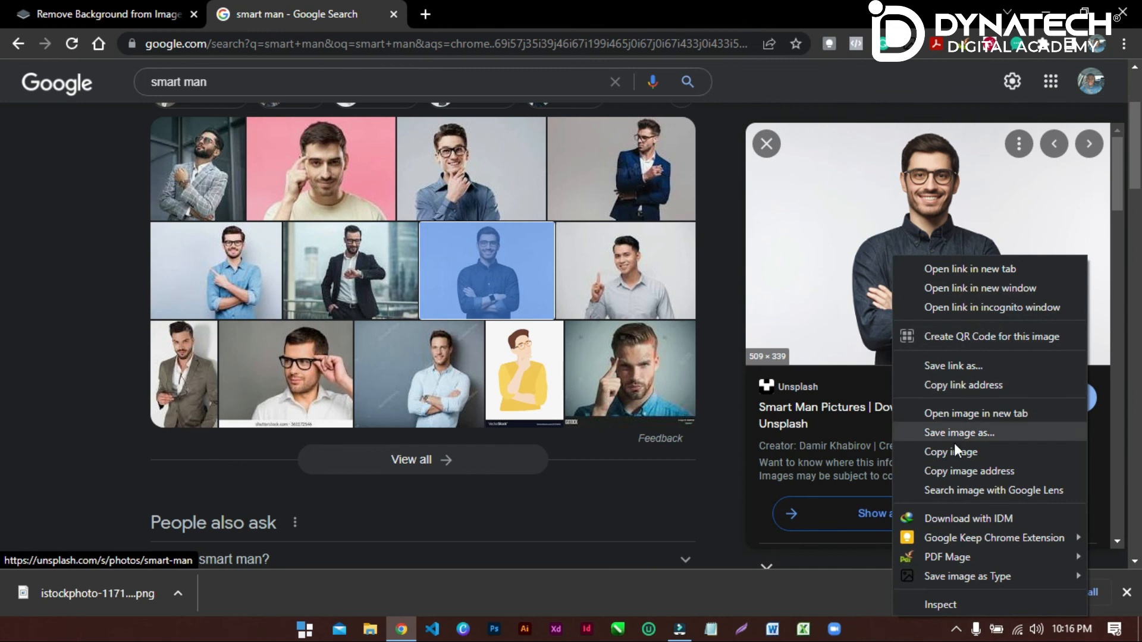
left_click(1007, 474)
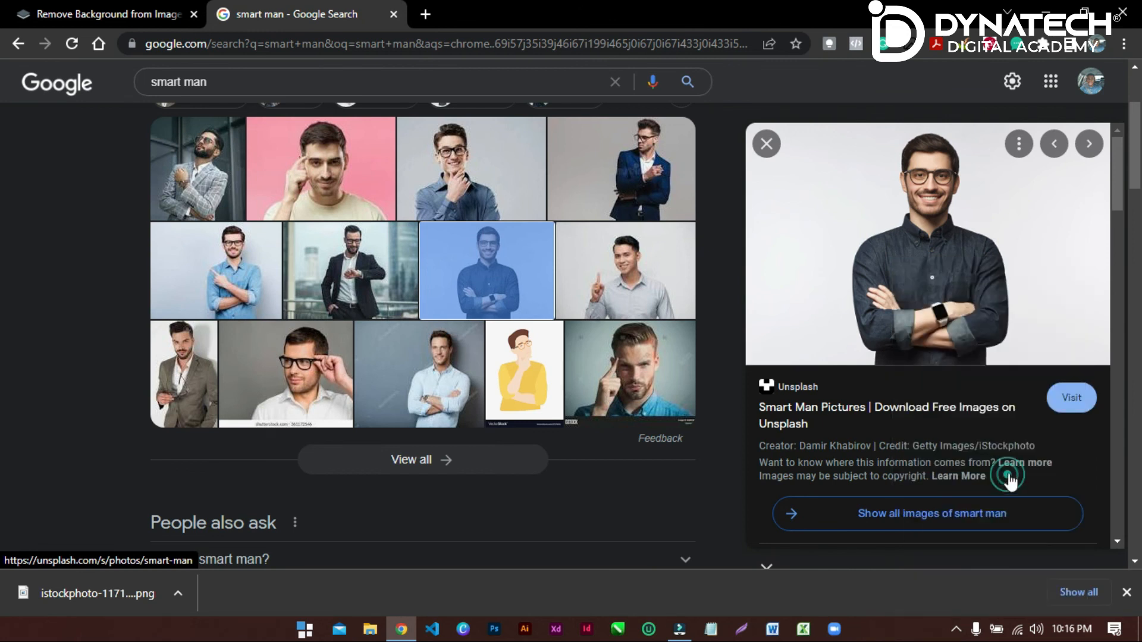
Return to remove.bg and submit the copied image address as an image URL for background removal.
left_click(109, 7)
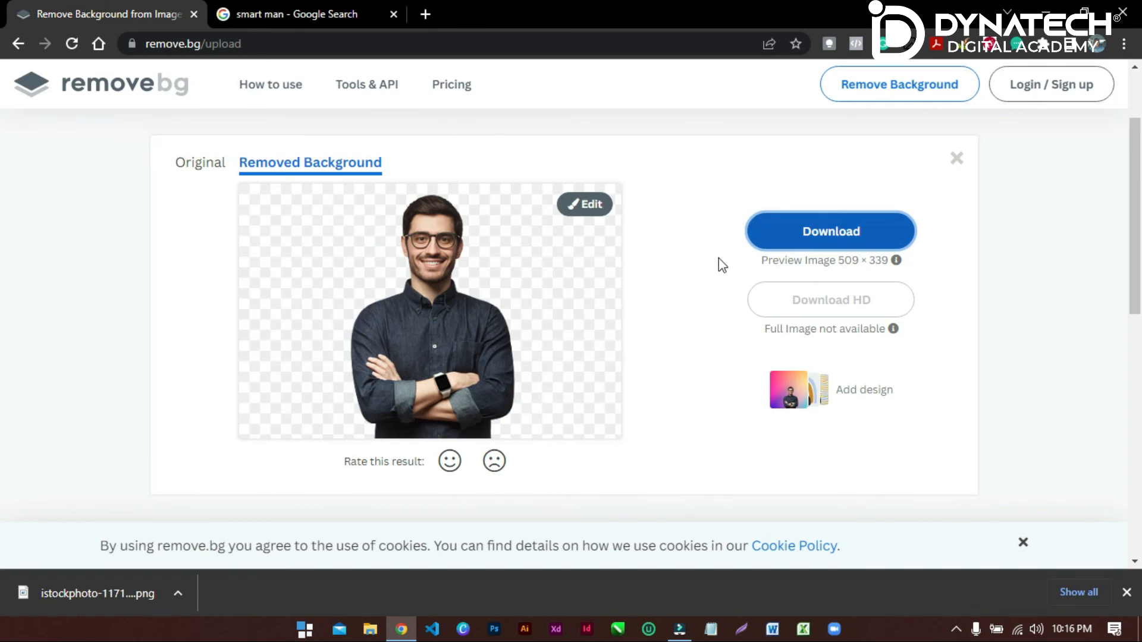
scroll(767, 315, "up", 2)
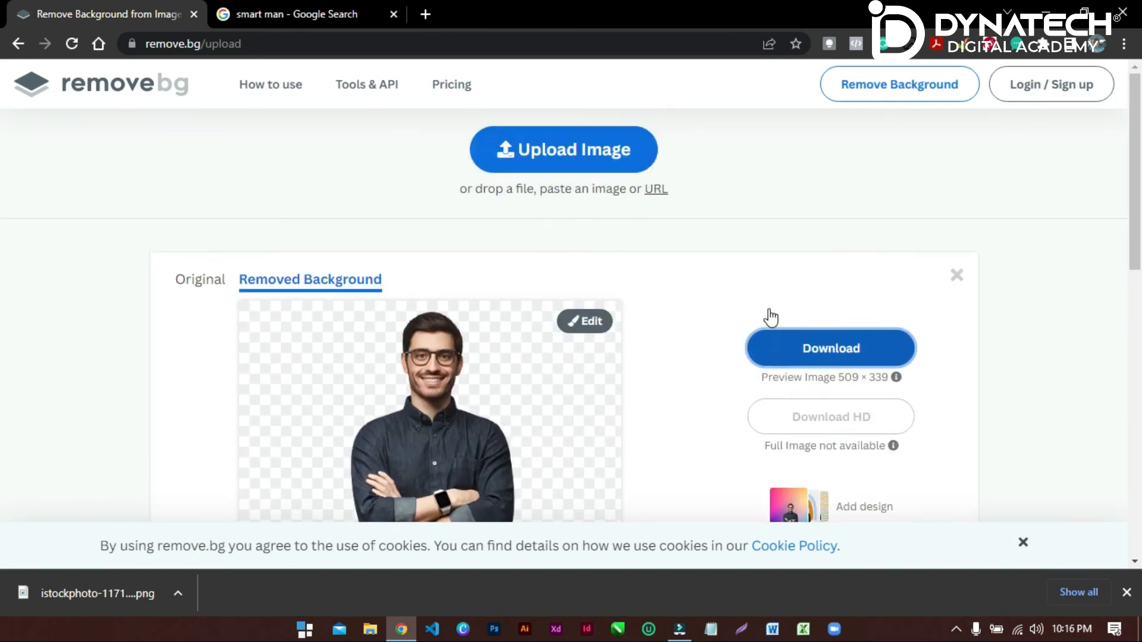
left_click(655, 190)
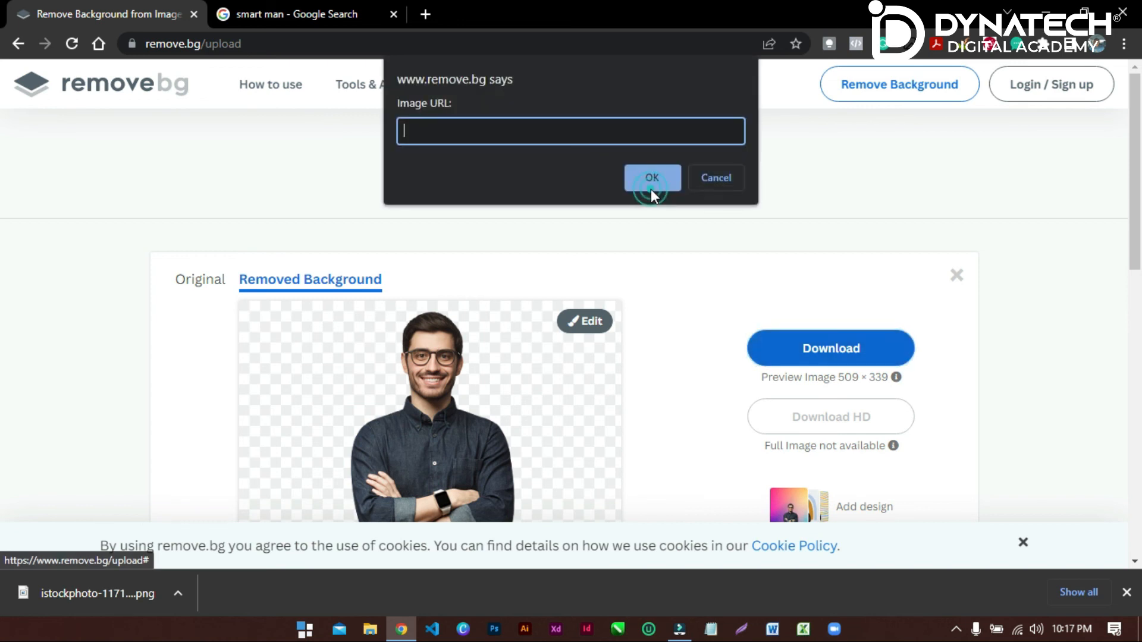
right_click(551, 137)
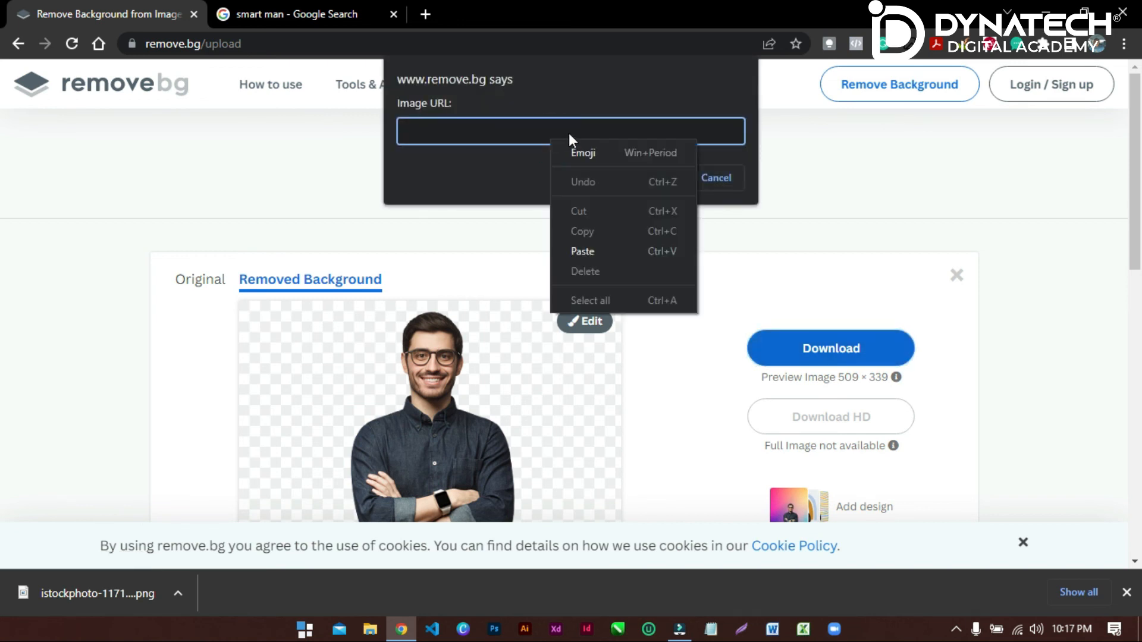
left_click(593, 251)
left_click(652, 177)
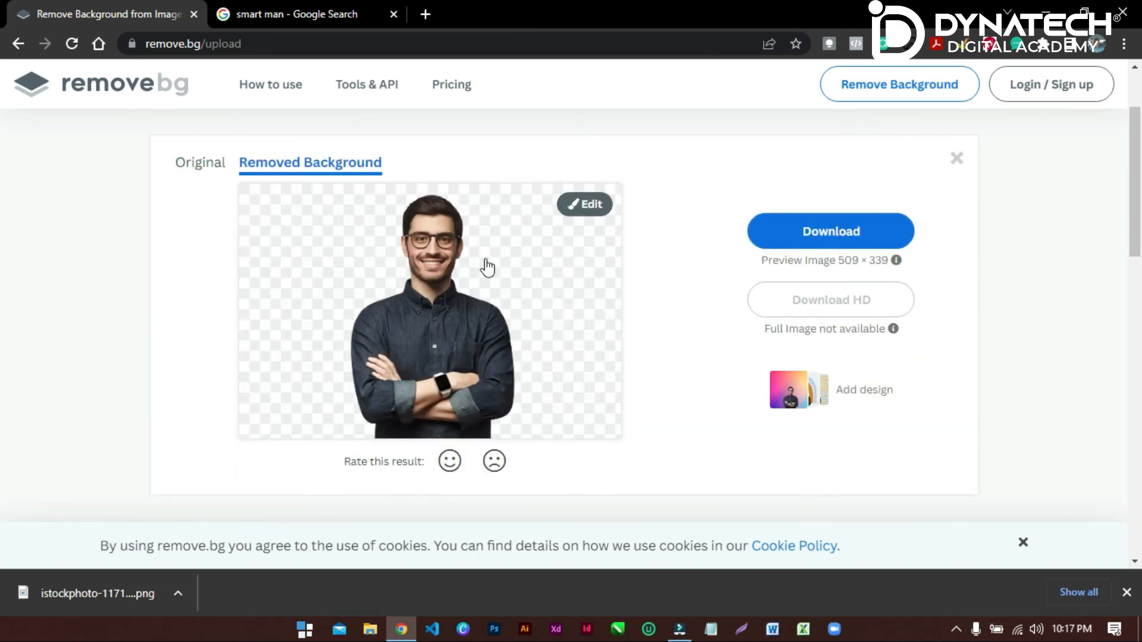
left_click(834, 233)
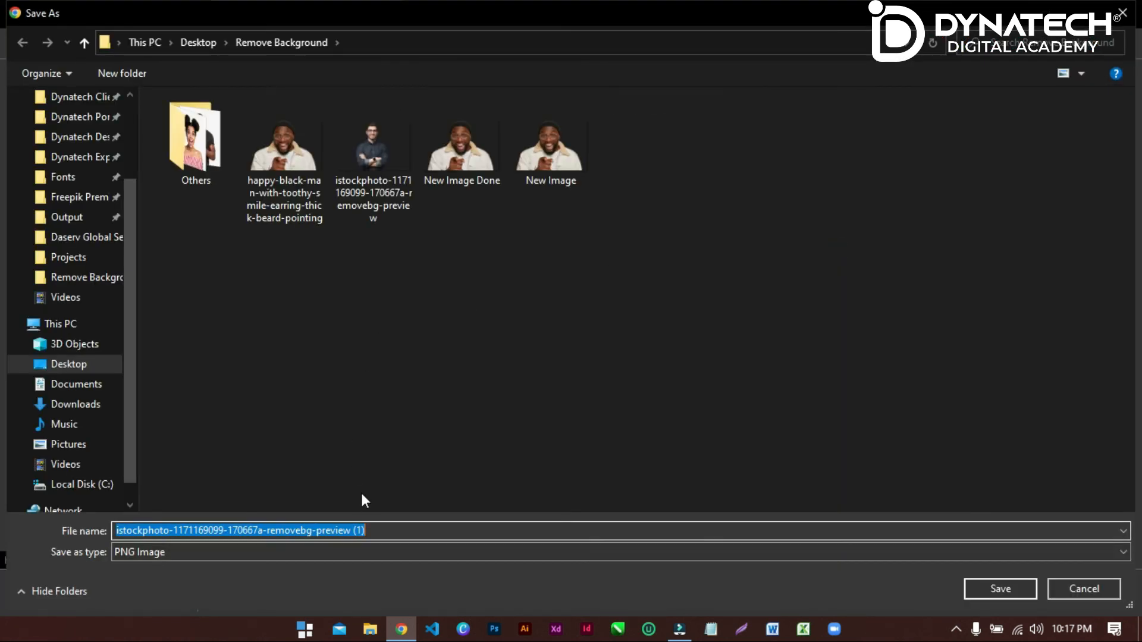
double_click(354, 156)
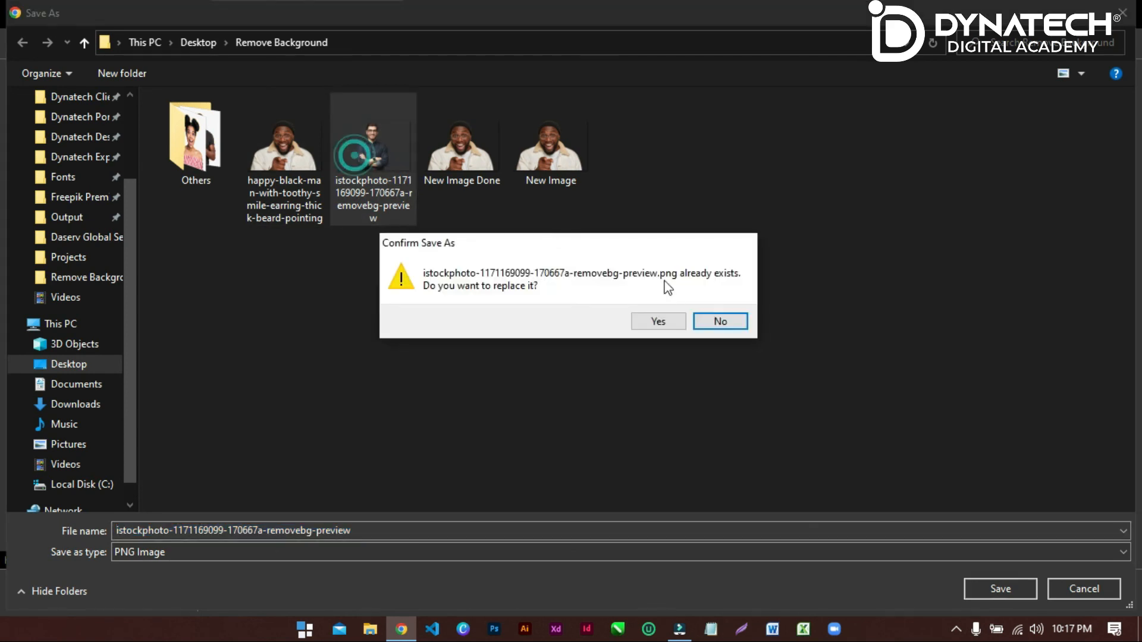
left_click(666, 324)
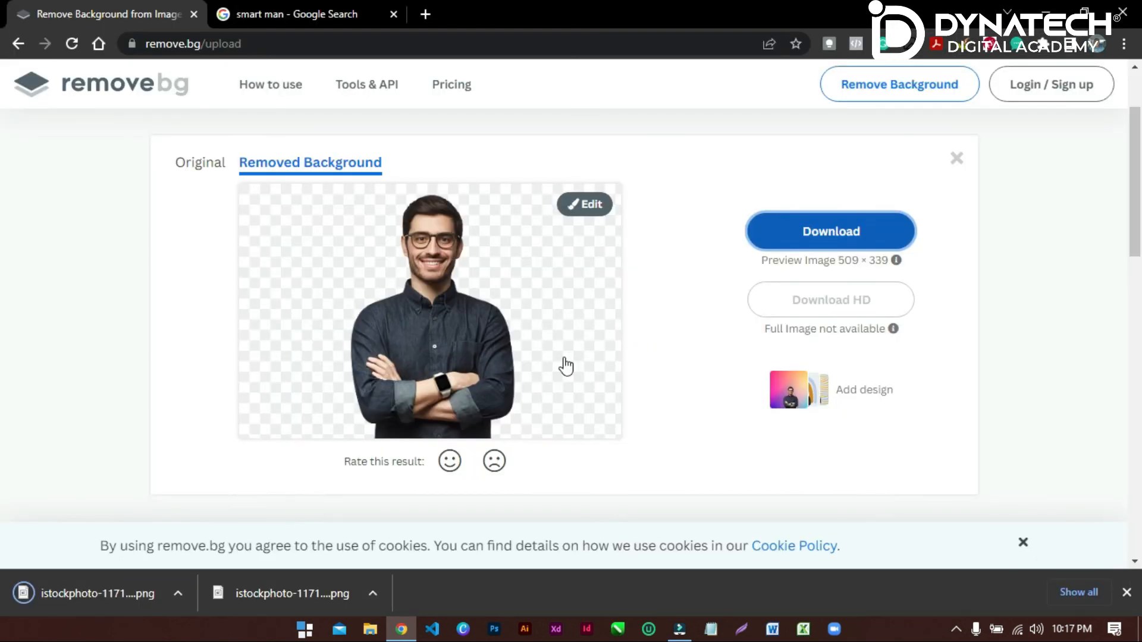